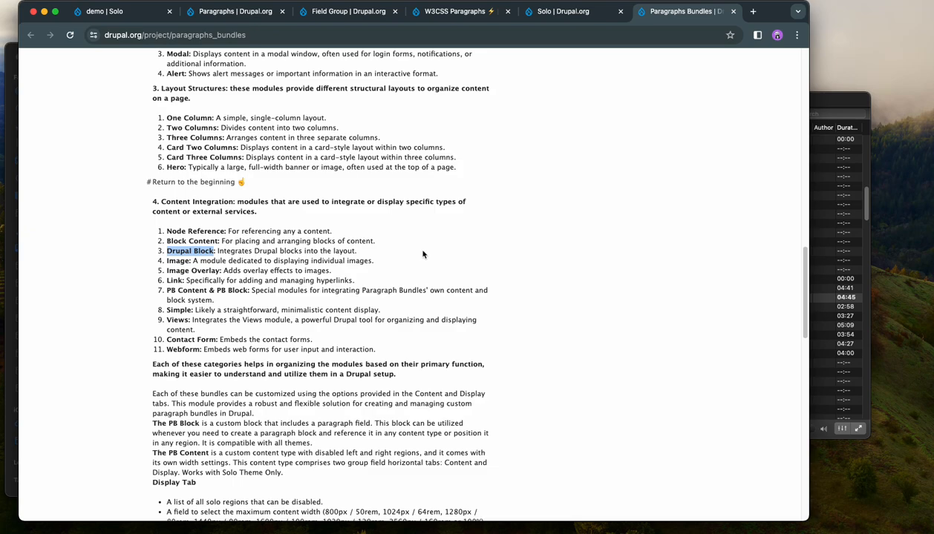
Step: Review the Drupal.org project pages for Paragraphs Bundles, Paragraphs and Field Group
scroll(423, 255, "up", 10)
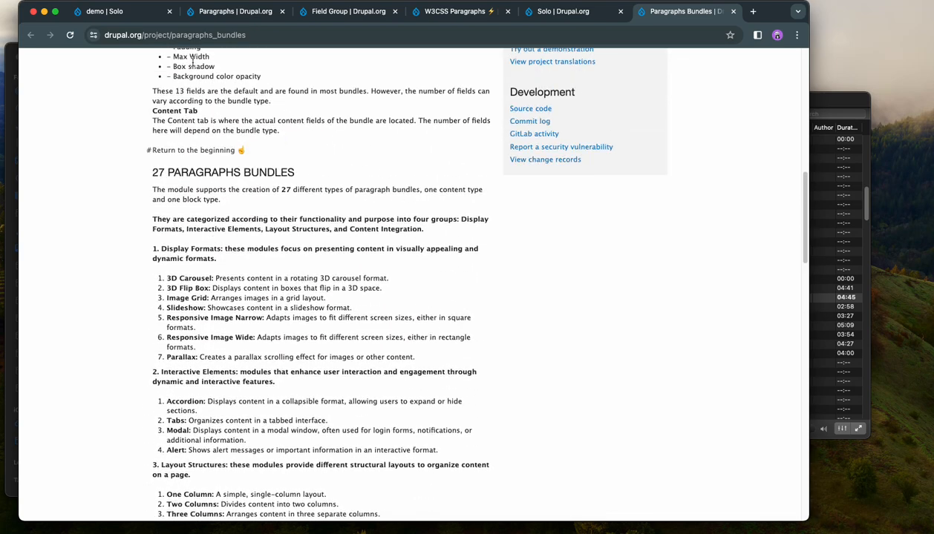
left_click(105, 13)
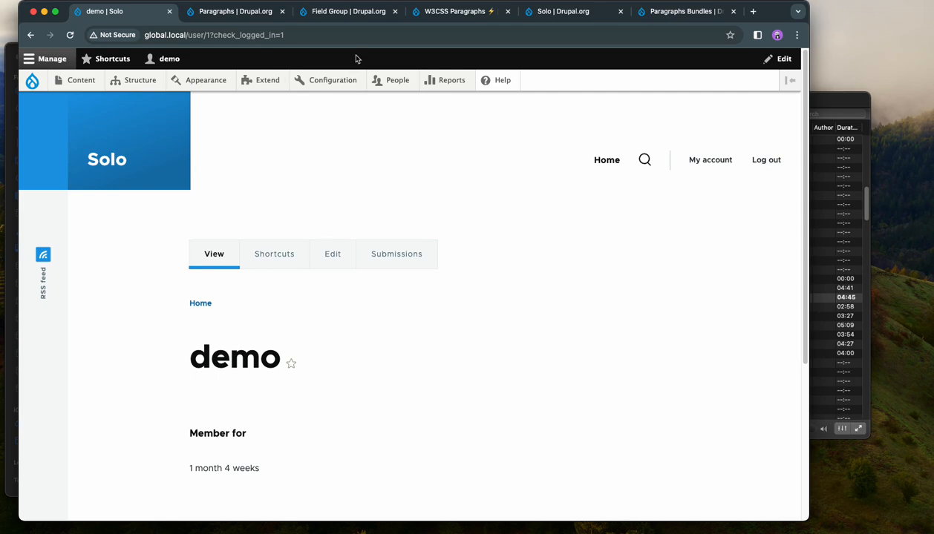
left_click(248, 13)
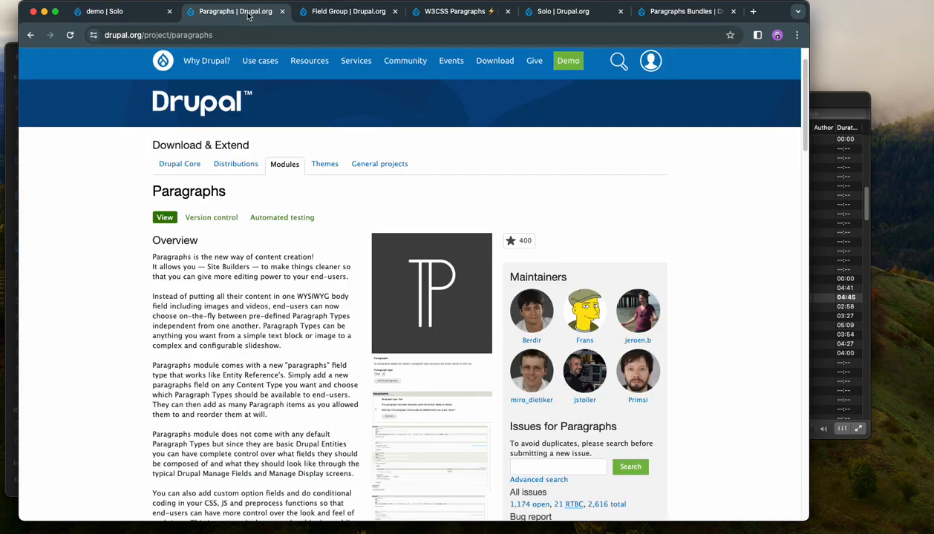
left_click(357, 21)
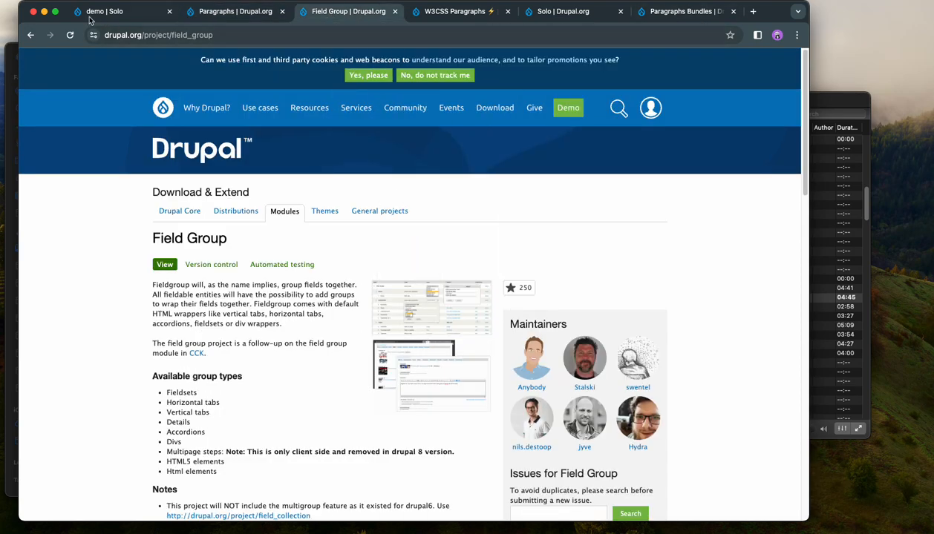
Step: Go to the Solo site's module list and filter it by "drupal block" to locate the Paragraph Bundle Block module
left_click(115, 12)
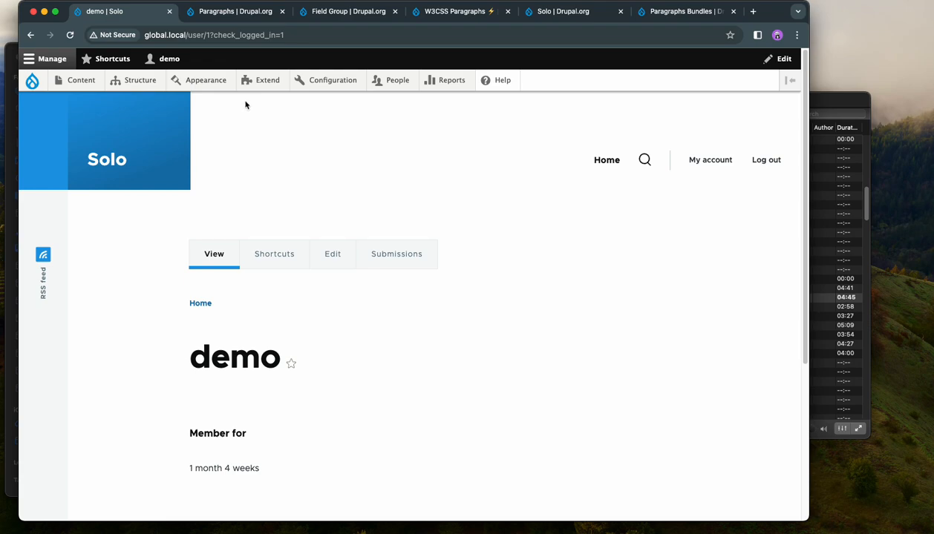
left_click(266, 80)
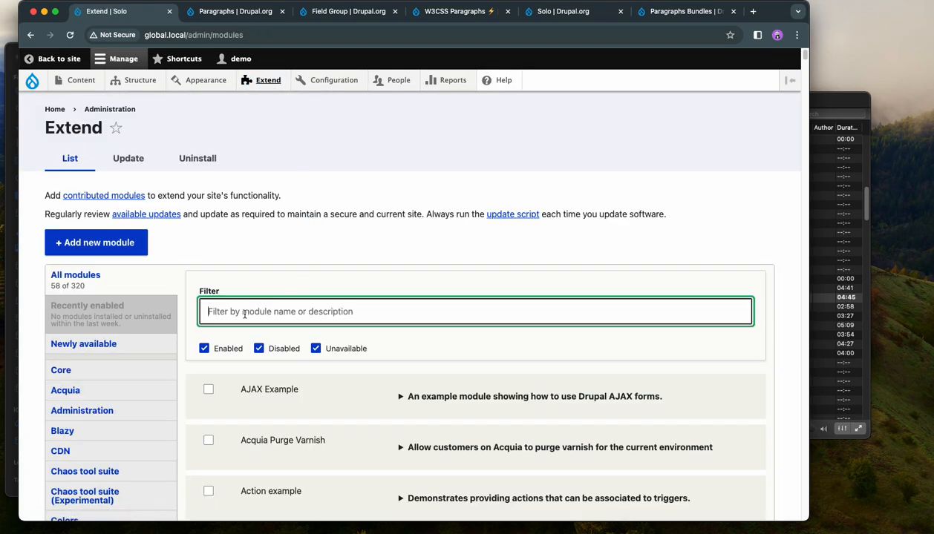
type("drupal block")
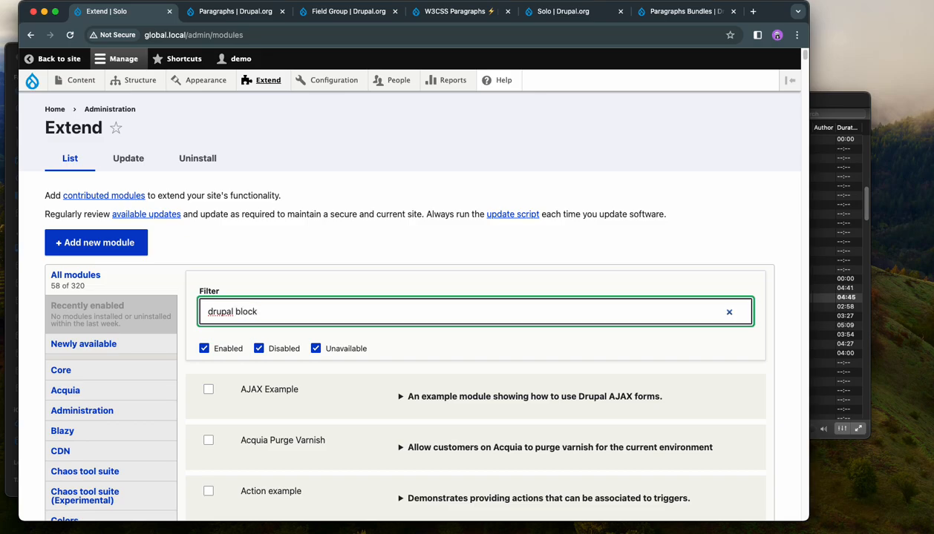
scroll(309, 334, "down", 5)
scroll(311, 336, "down", 9)
scroll(310, 339, "down", 11)
scroll(310, 340, "down", 8)
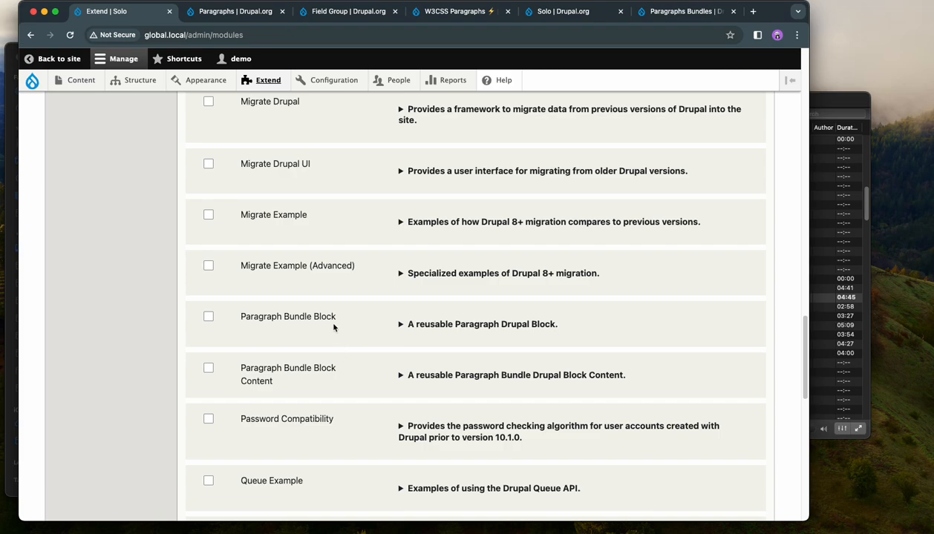
Step: Install the Paragraph Bundle Block module together with its required Paragraphs Bundles module
left_click(326, 321)
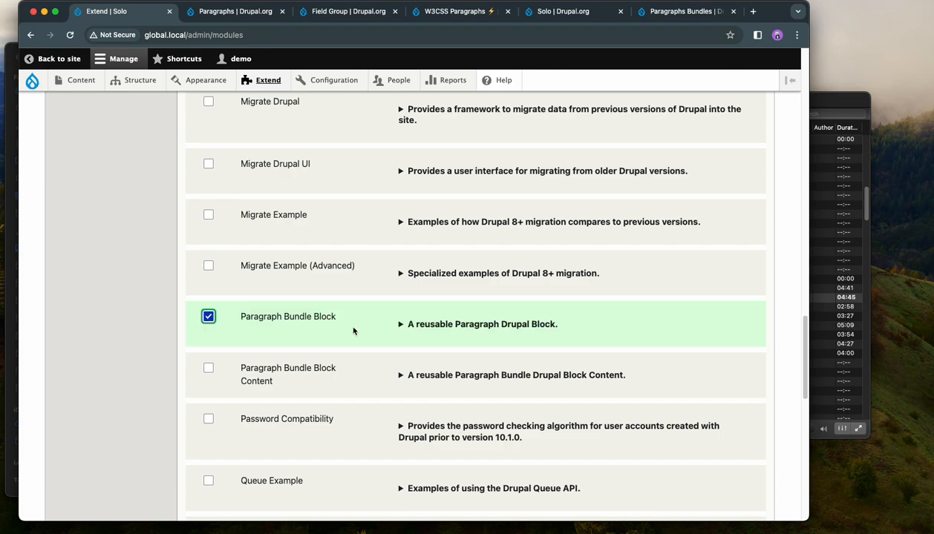
scroll(356, 337, "down", 1)
scroll(357, 339, "down", 10)
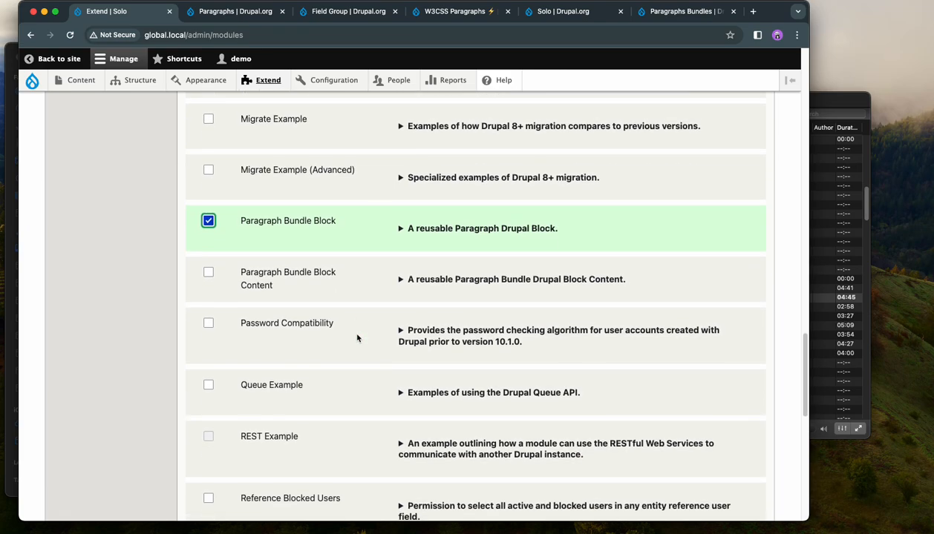
left_click(213, 440)
left_click(82, 221)
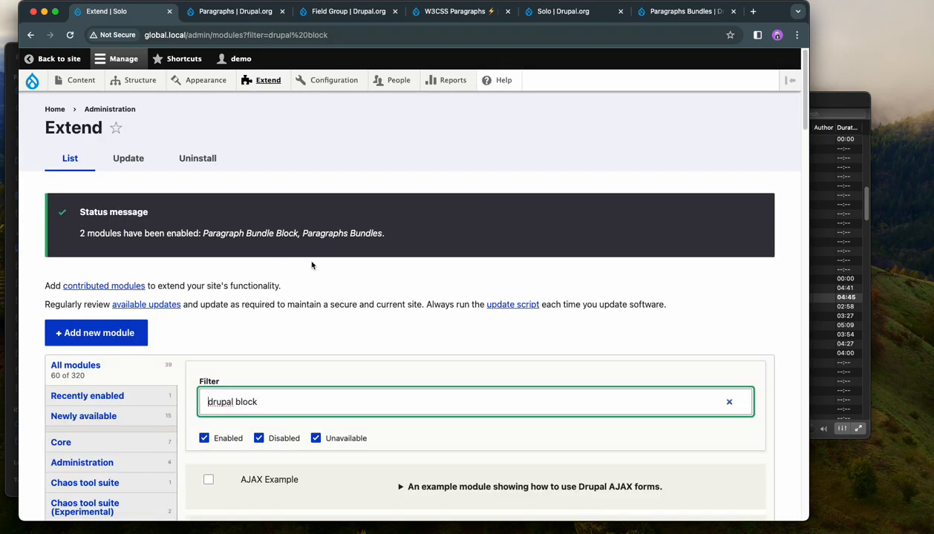
Step: Start creating a new Basic page
mouse_move(85, 81)
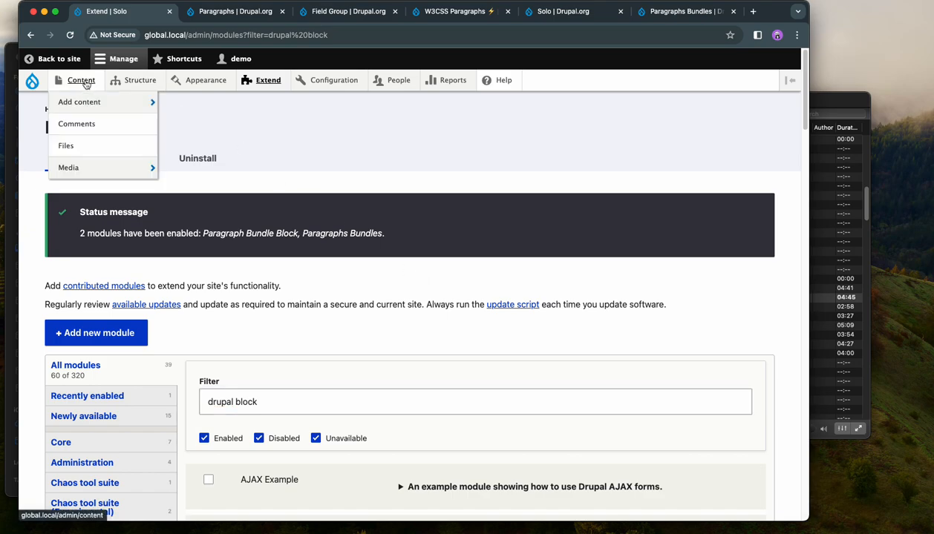
mouse_move(83, 101)
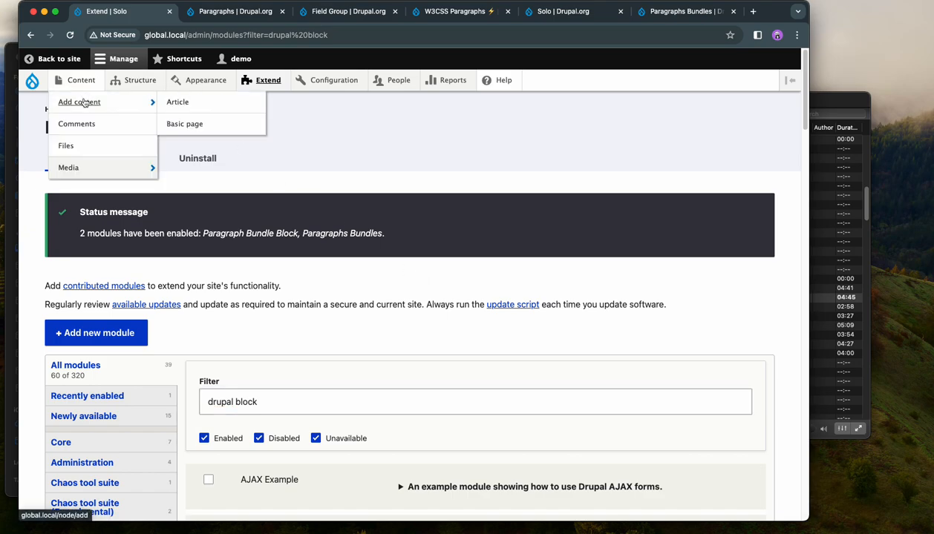
left_click(192, 125)
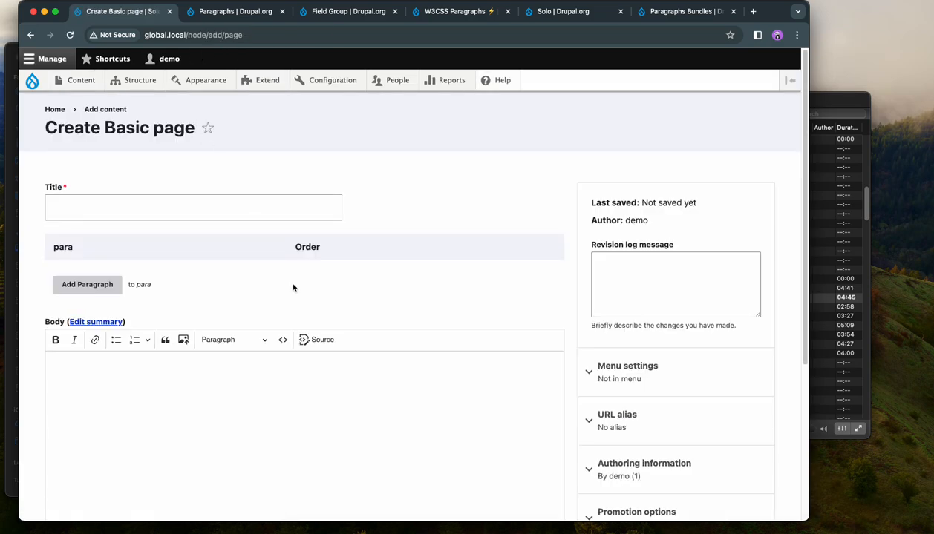
Step: Enter "Title" as the page title and add a Drupal Block paragraph to the para field
left_click(117, 219)
left_click(120, 240)
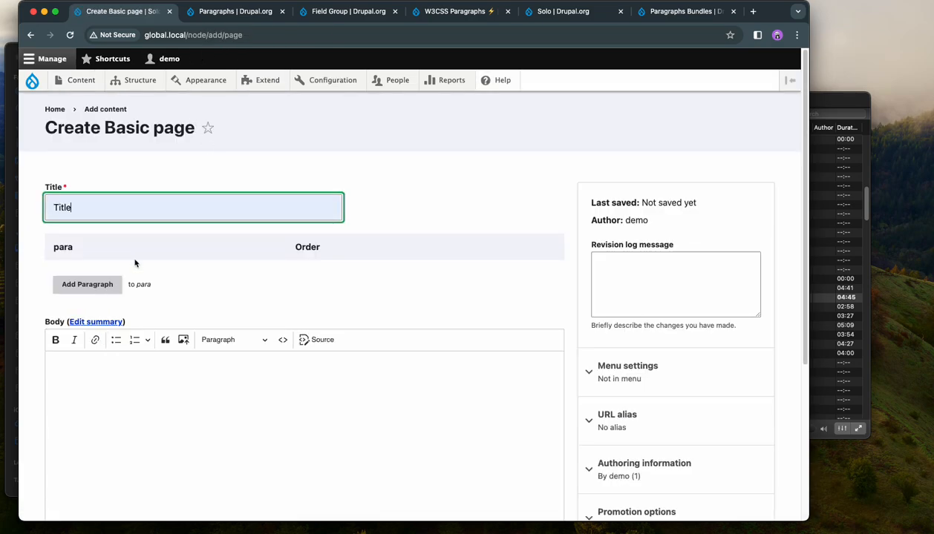
left_click(98, 292)
left_click(438, 297)
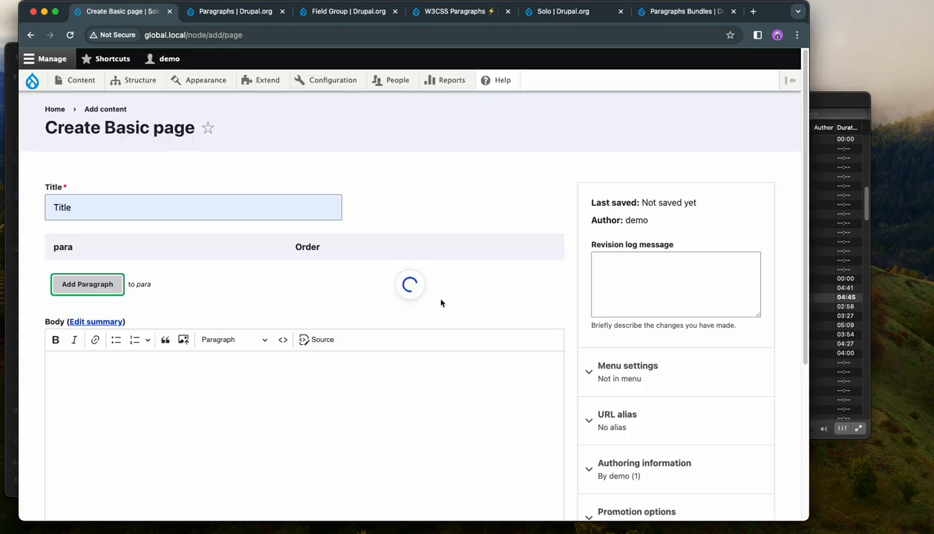
scroll(435, 308, "down", 2)
Step: Try the Breadcrumbs (claro_breadcrumbs) block as the paragraph's block and clear the choice
left_click(165, 318)
left_click(139, 363)
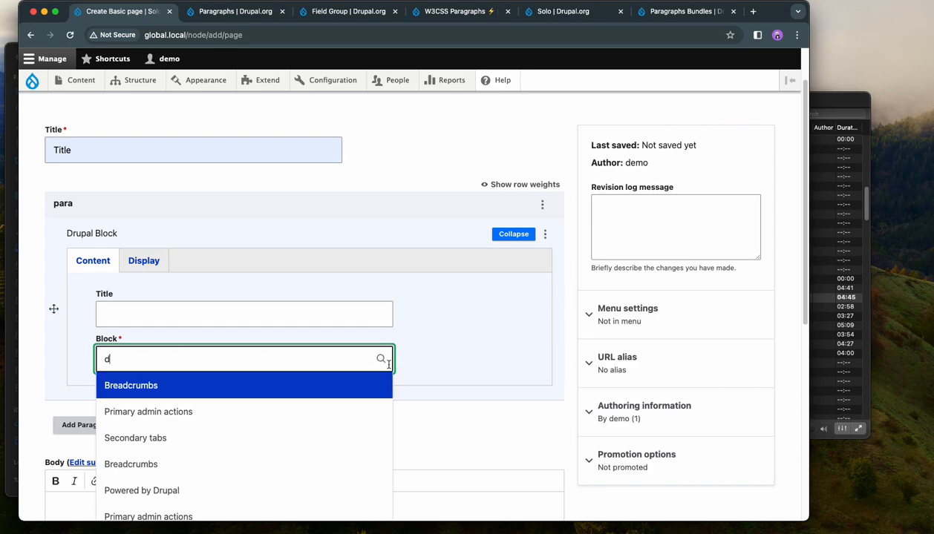
scroll(426, 338, "down", 2)
scroll(425, 338, "down", 2)
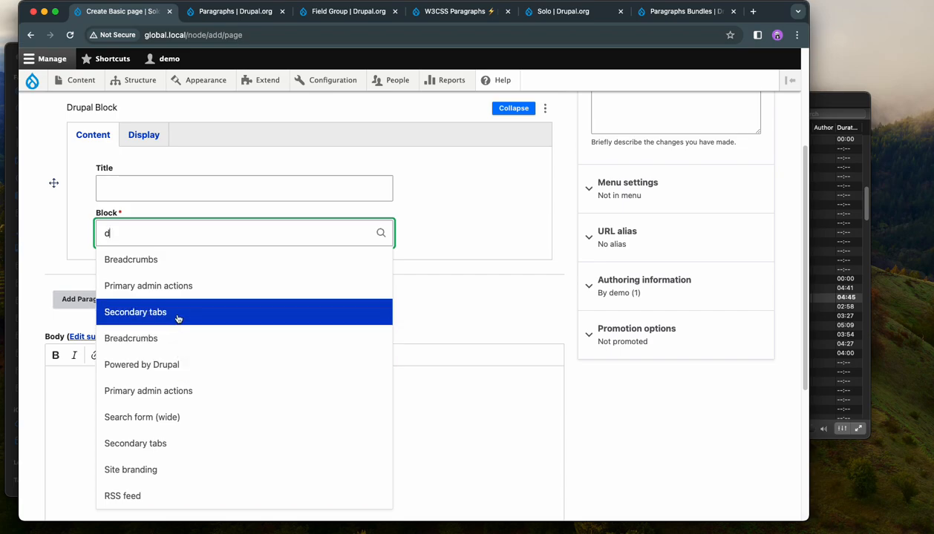
left_click(172, 265)
left_click_drag(254, 232, 112, 235)
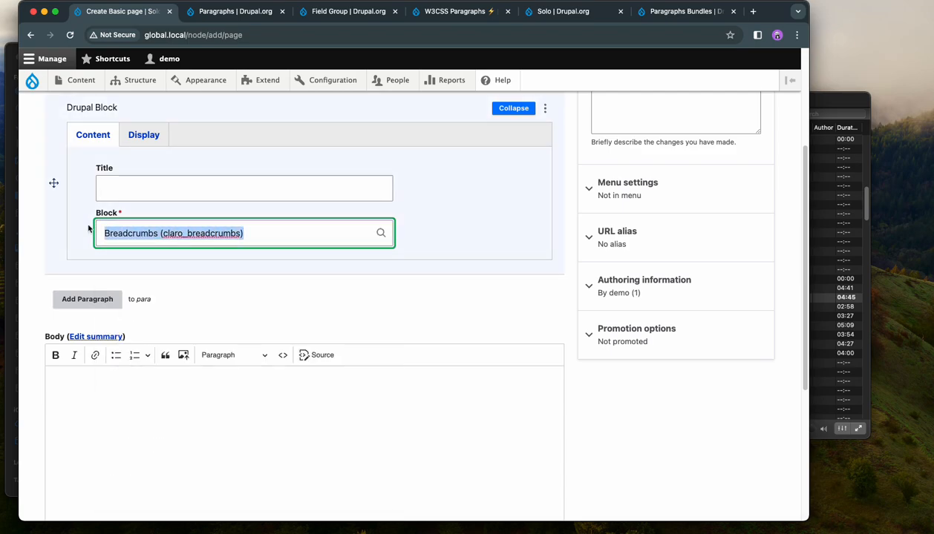
key("BackSpace")
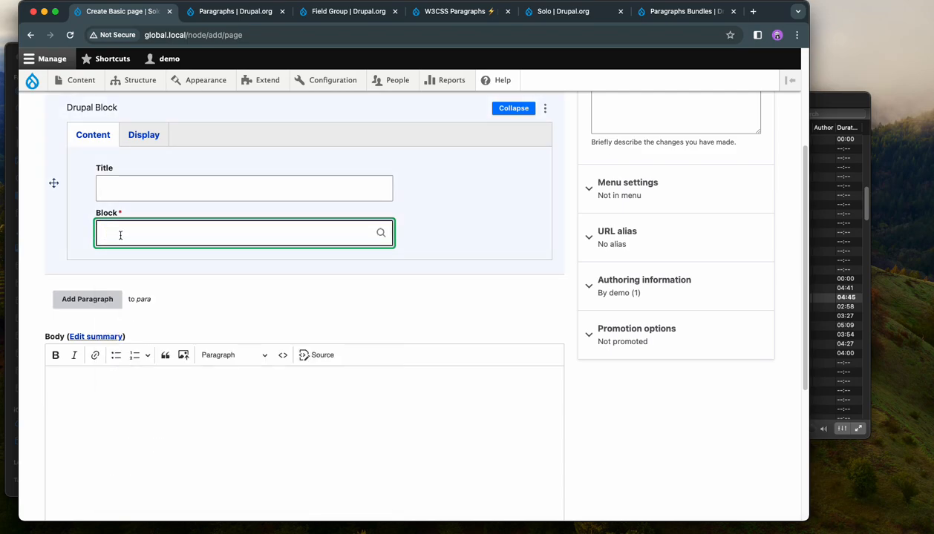
Step: Try block lookups with "s" and "b", and reload the page form to discard the entries
type("s")
key("BackSpace")
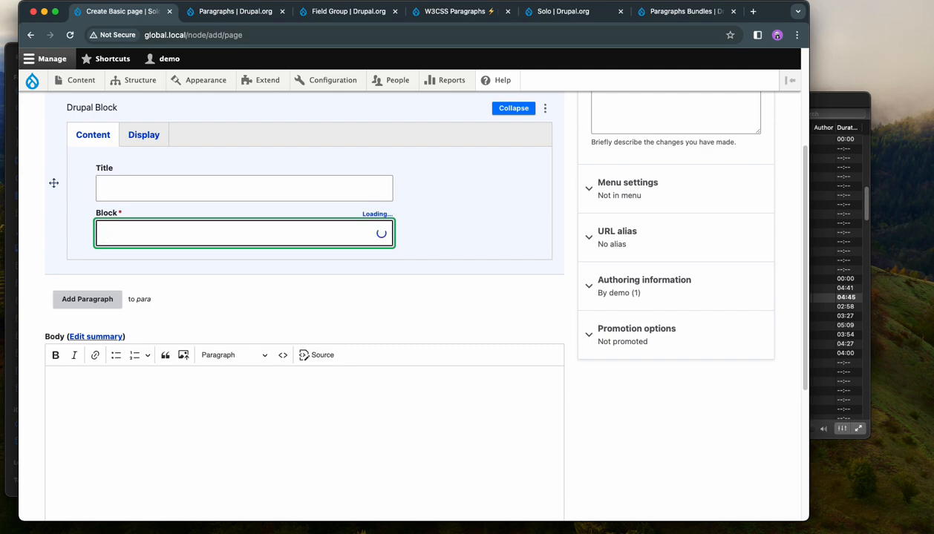
type("b")
key("BackSpace")
left_click(443, 240)
scroll(439, 237, "up", 3)
left_click(70, 35)
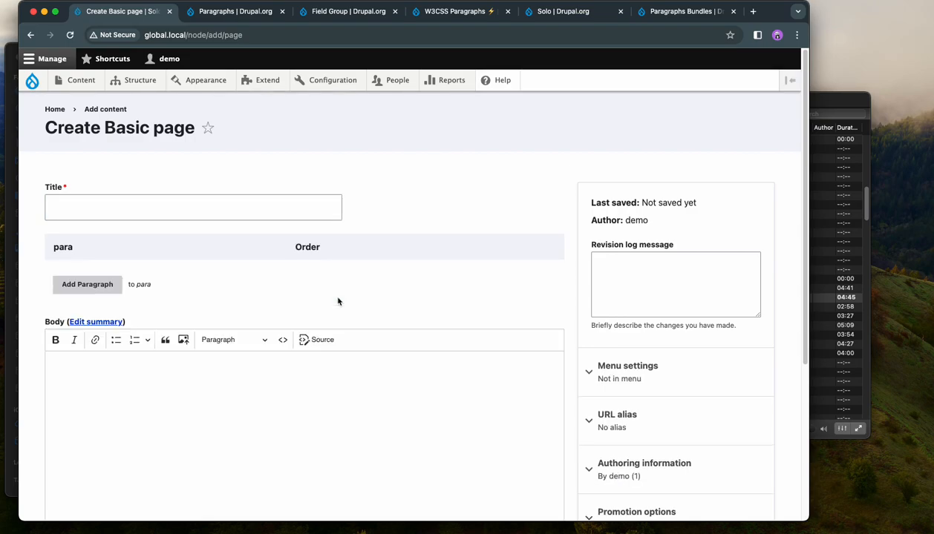
Step: Title the new Basic page "Title" and add a Drupal Block paragraph to its para field
scroll(338, 301, "down", 1)
scroll(337, 298, "up", 1)
left_click(106, 170)
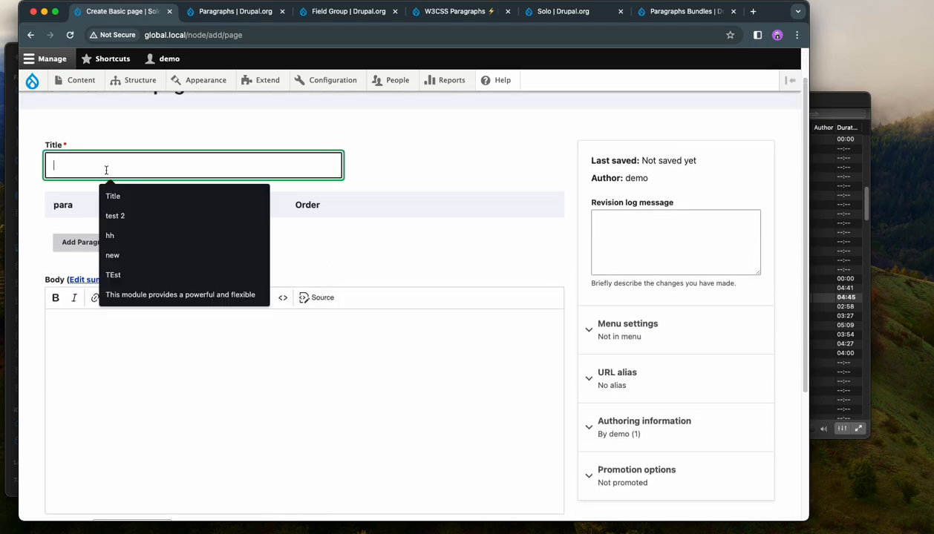
type("Title")
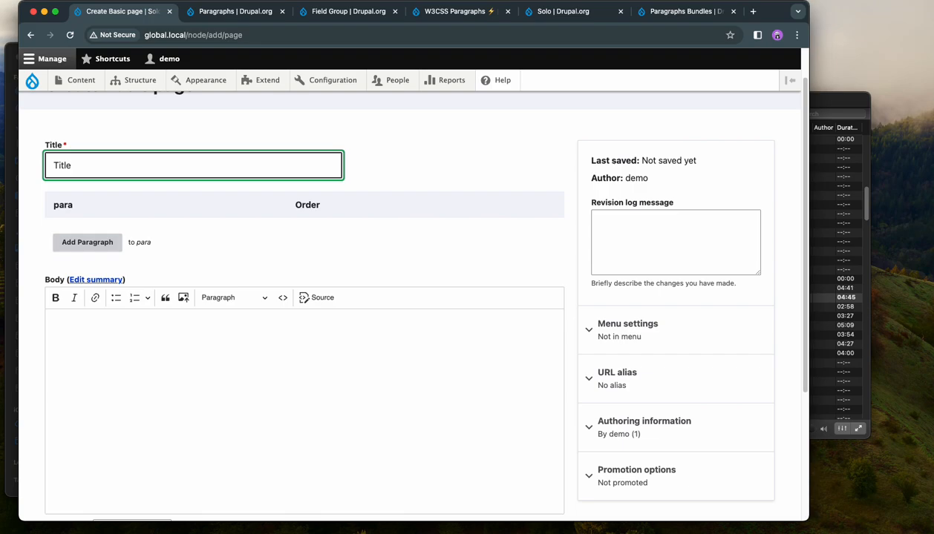
left_click(102, 247)
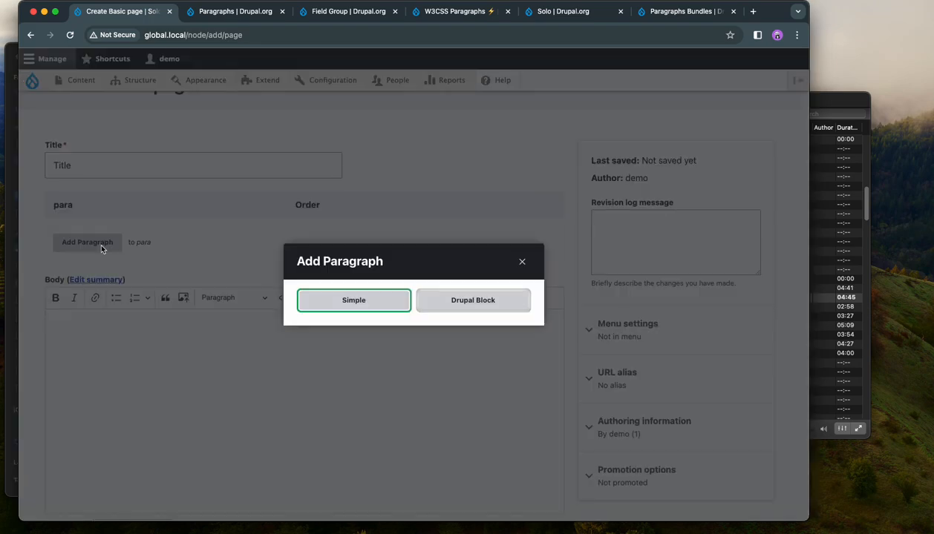
left_click(456, 303)
Step: Look up blocks with "a" and set the paragraph's block to User account menu (olivero_account_menu)
left_click(171, 305)
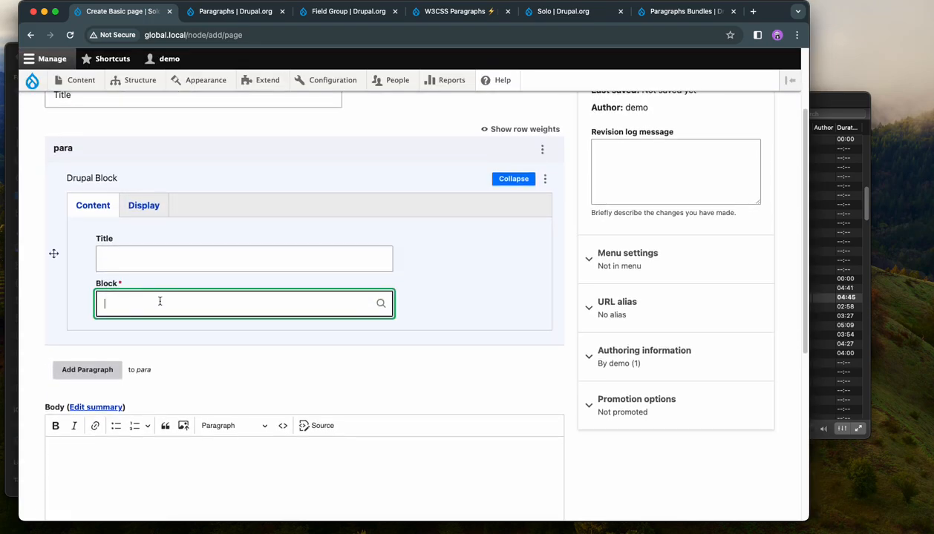
type("a")
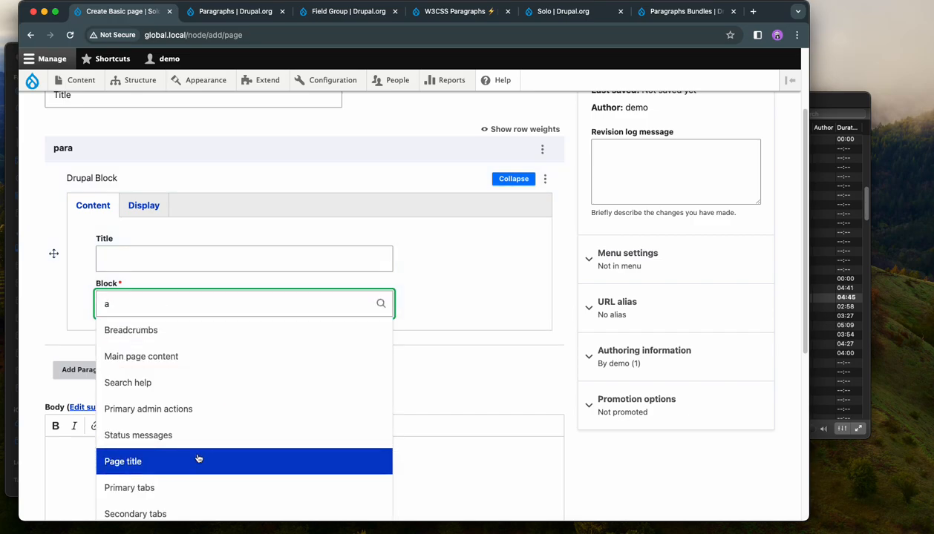
scroll(200, 415, "down", 2)
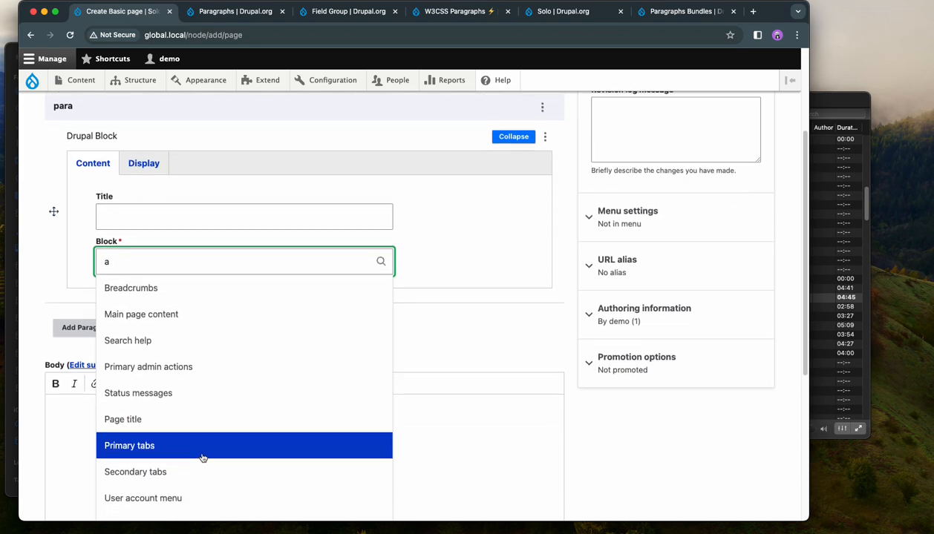
left_click(208, 469)
left_click(287, 321)
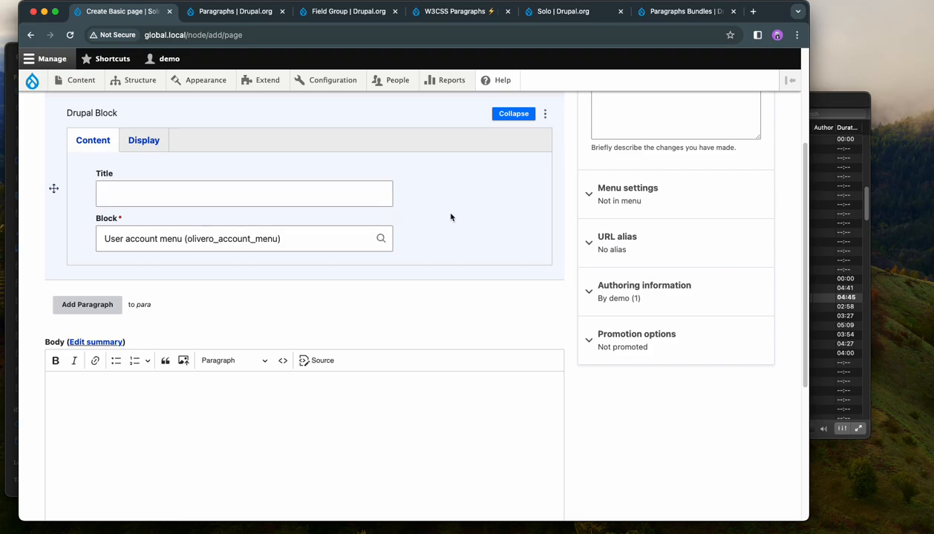
Step: Save the Basic page and check how the embedded block displays on it
scroll(446, 216, "up", 4)
scroll(400, 241, "down", 10)
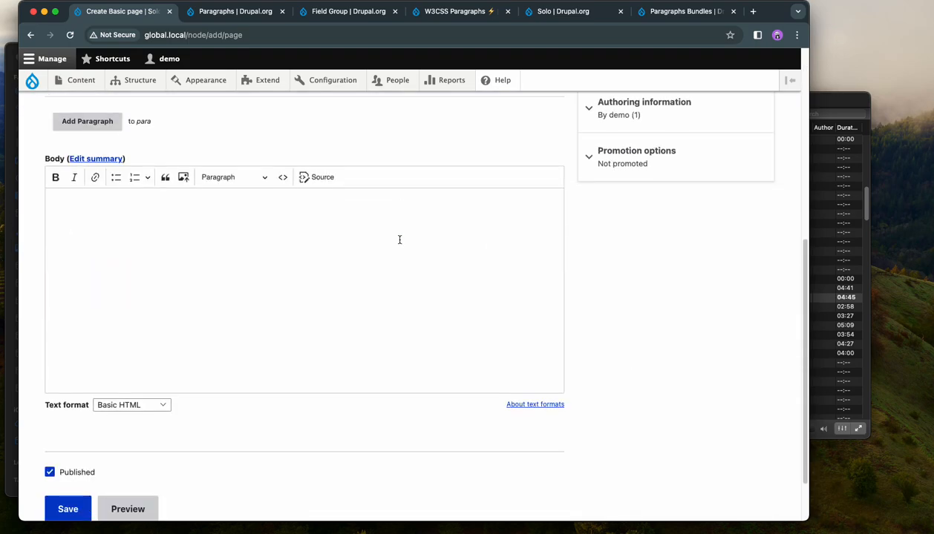
left_click(54, 452)
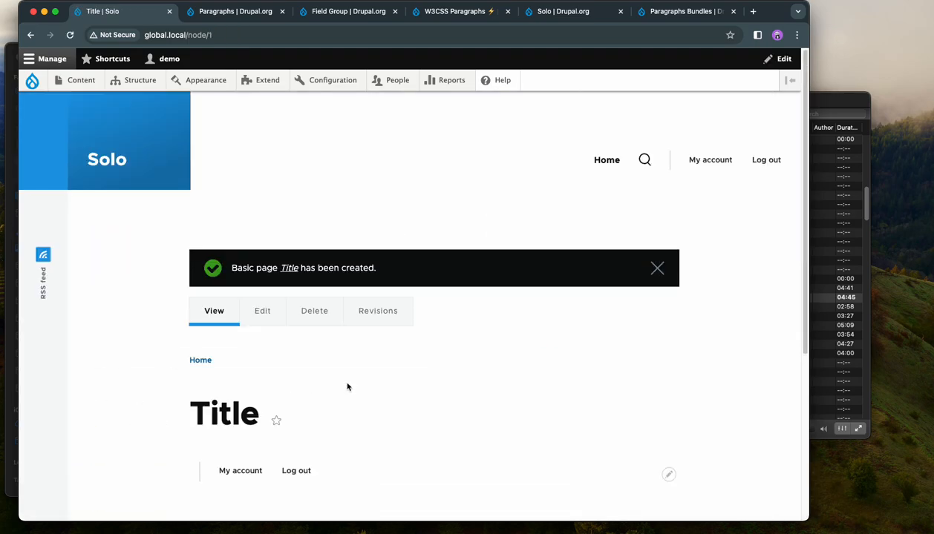
scroll(471, 361, "down", 2)
scroll(472, 359, "down", 1)
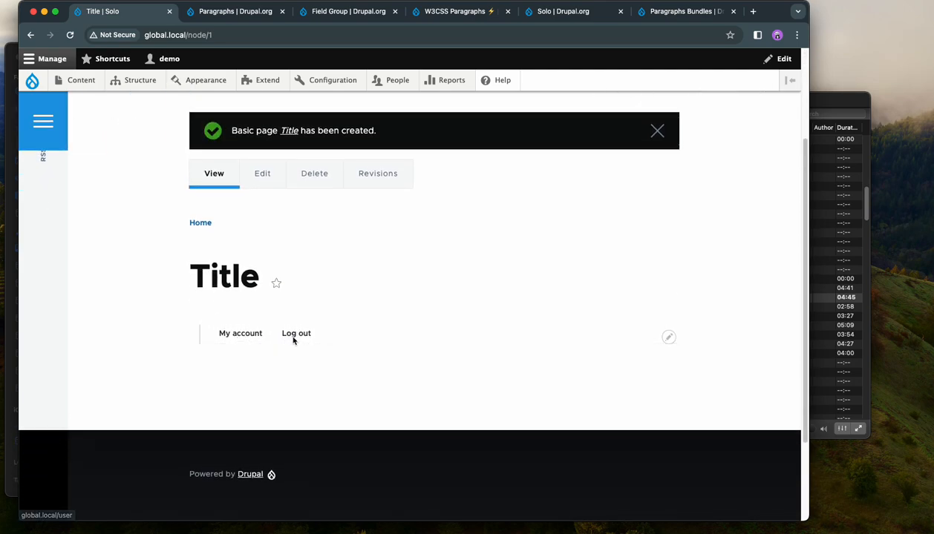
Step: Open the Basic page for editing and set the Drupal Block paragraph's background color to #6a80d7 in its display settings
left_click(258, 198)
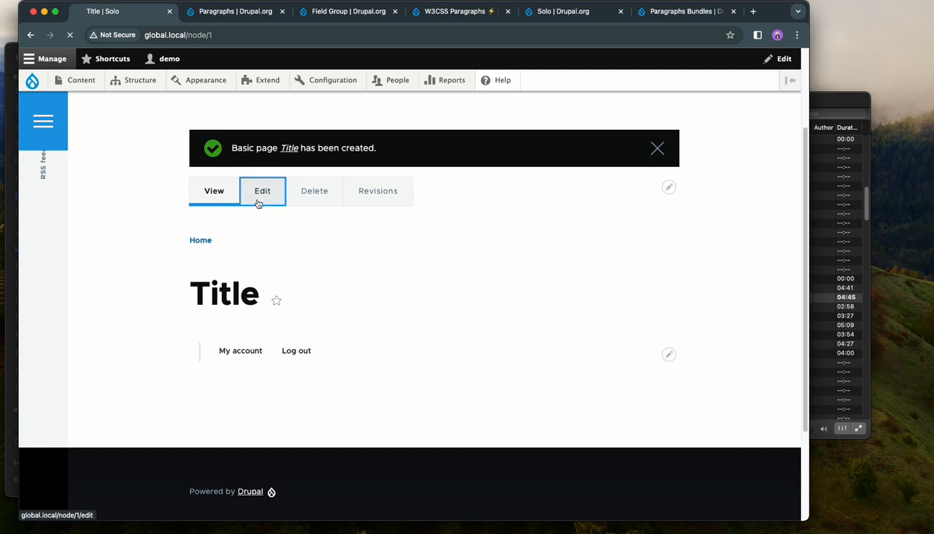
left_click(502, 312)
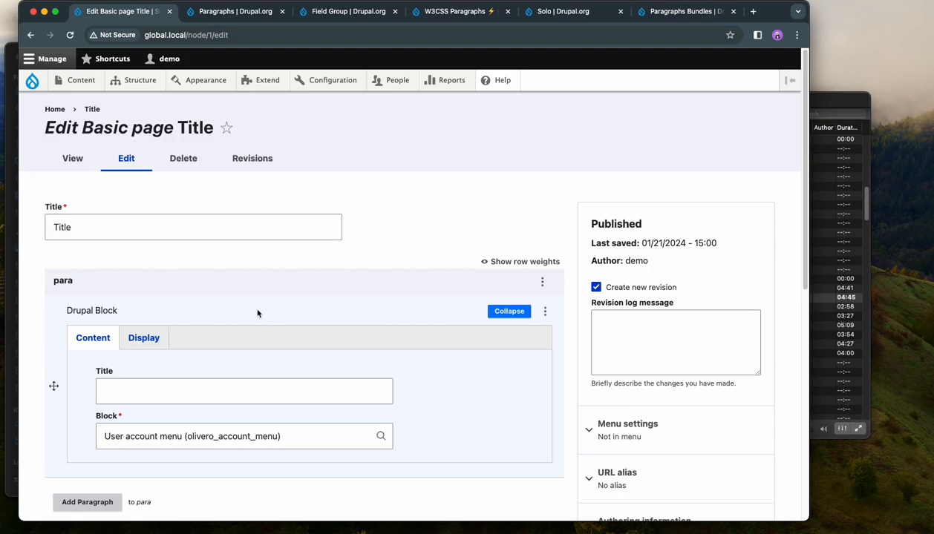
left_click(143, 338)
scroll(333, 294, "down", 3)
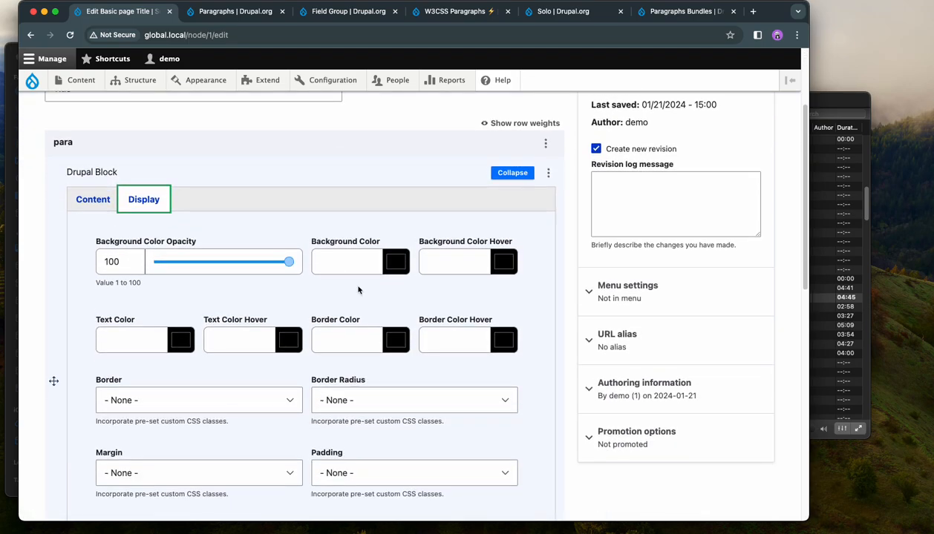
left_click(398, 263)
left_click(471, 363)
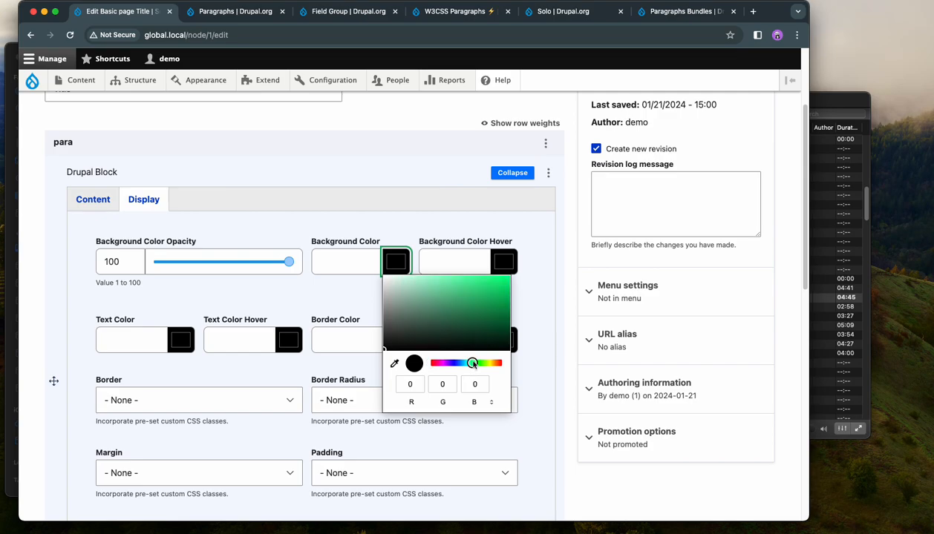
left_click(450, 362)
left_click(450, 296)
left_click(344, 286)
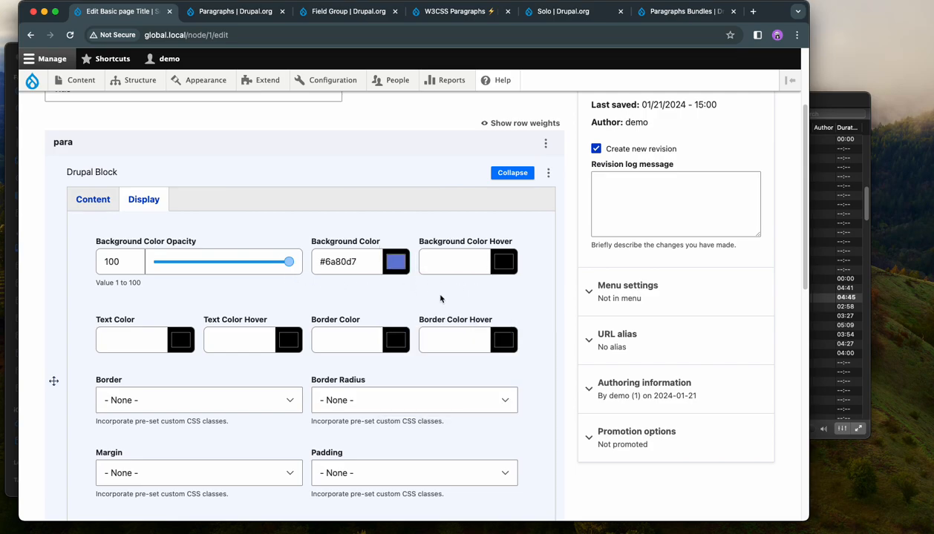
Step: Set the paragraph's max width to 400 px and its padding to 12px top and bottom, 24px left and right
scroll(363, 365, "down", 2)
scroll(363, 365, "down", 4)
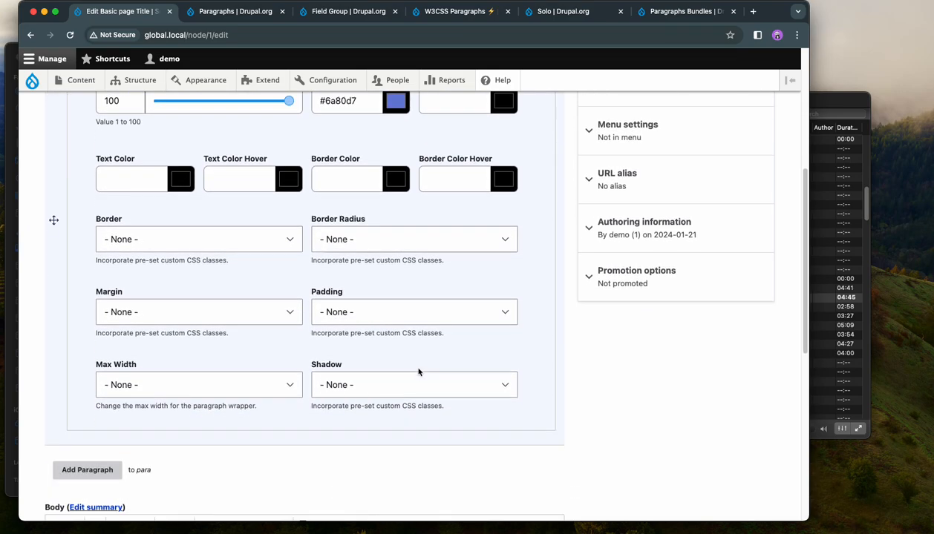
left_click(183, 388)
left_click(179, 414)
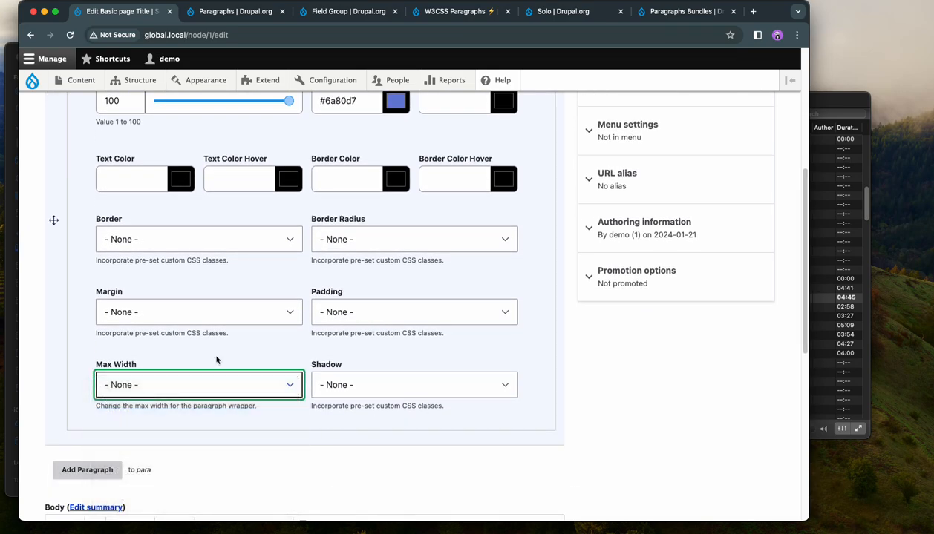
left_click(369, 314)
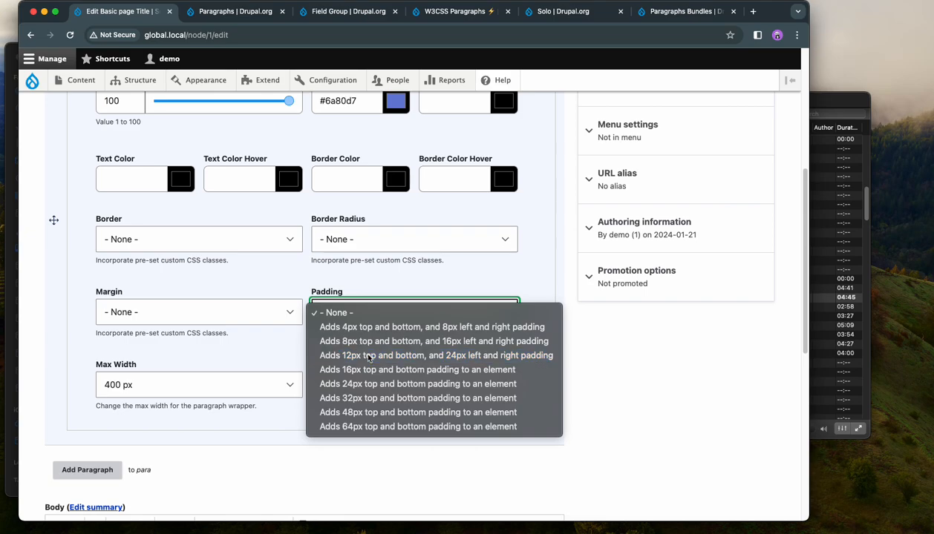
left_click(368, 355)
Step: Lower the paragraph's background color opacity to a light tint and save the page
scroll(284, 344, "up", 2)
scroll(284, 344, "up", 1)
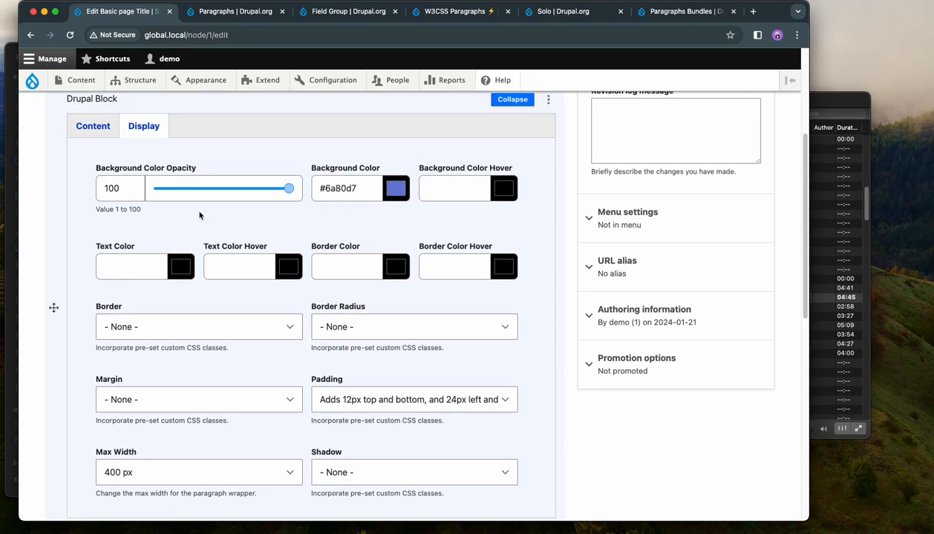
left_click_drag(175, 189, 179, 188)
scroll(200, 245, "down", 15)
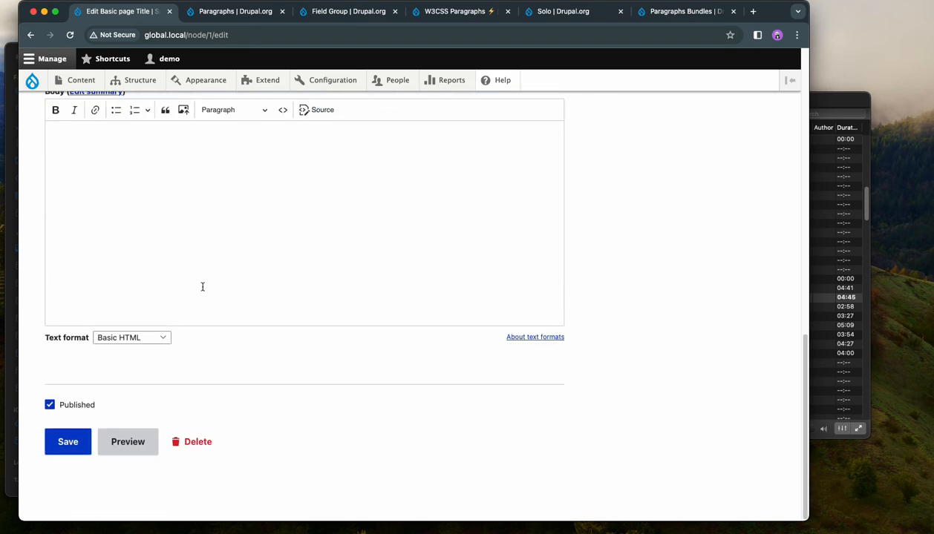
left_click(66, 441)
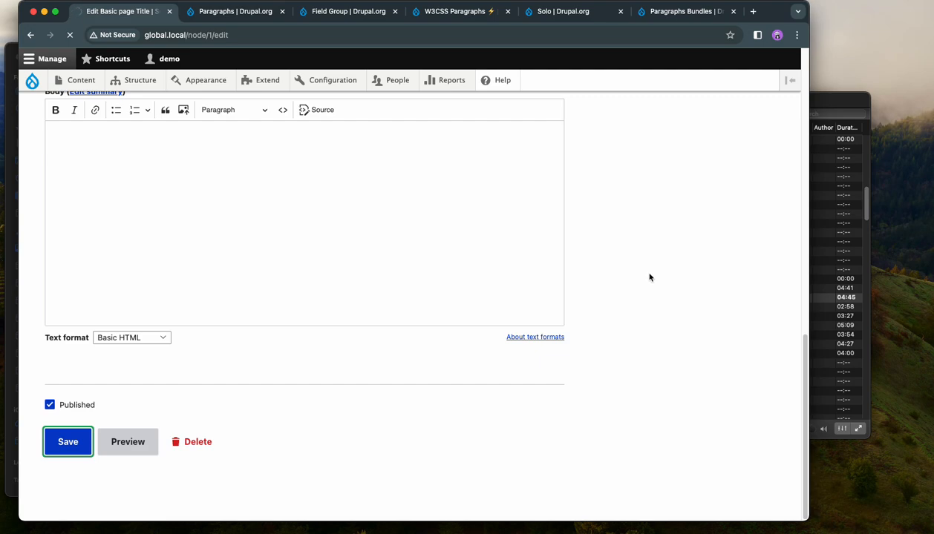
scroll(651, 276, "down", 2)
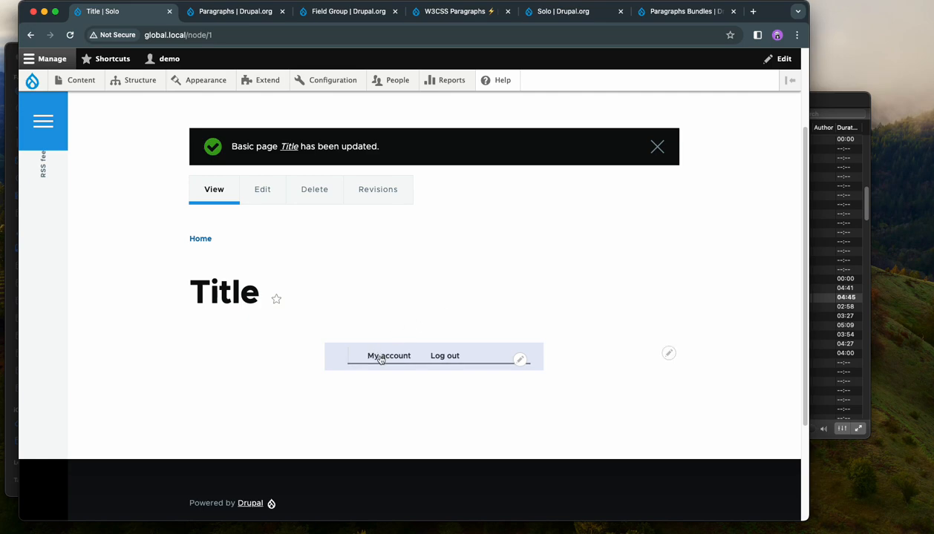
Step: Open the Appearance page in a new tab and examine which themes are installed and which is the default
right_click(209, 84)
left_click(208, 84)
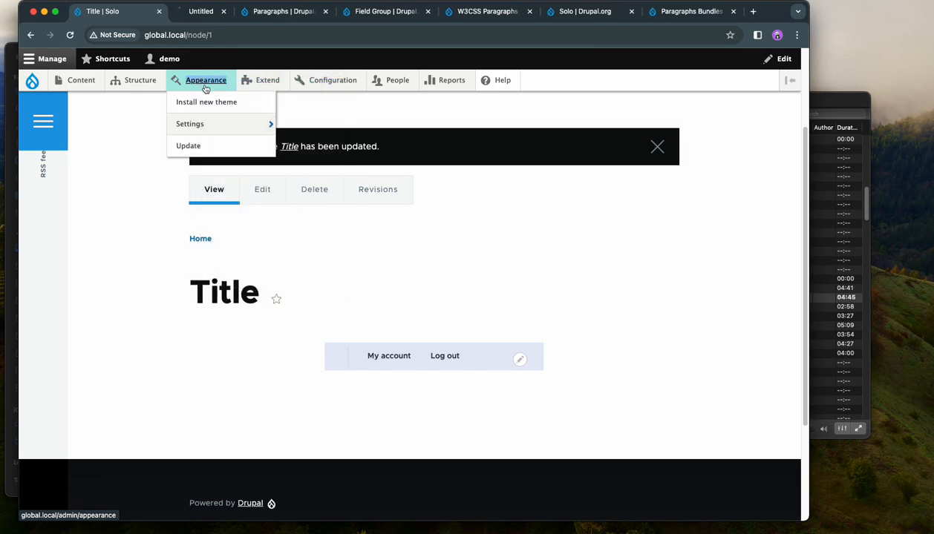
left_click(194, 16)
scroll(400, 202, "down", 2)
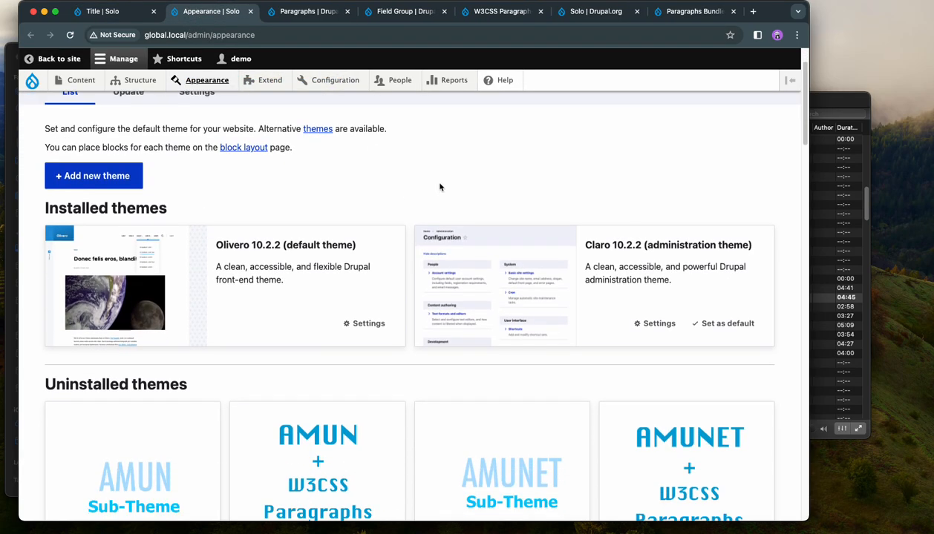
scroll(437, 185, "up", 1)
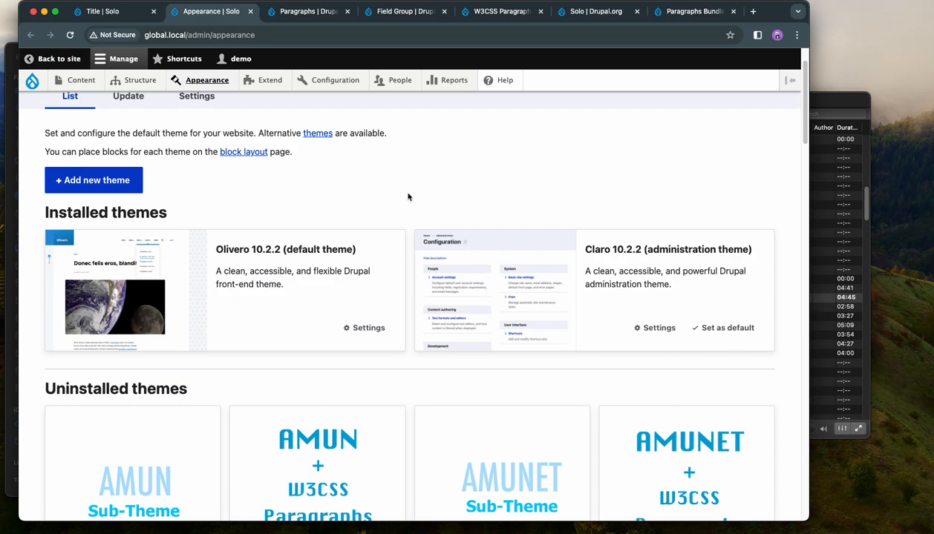
Step: Reopen the page's Drupal Block paragraph for editing, look up blocks with "us" and choose Status messages (claro_messages)
left_click(109, 13)
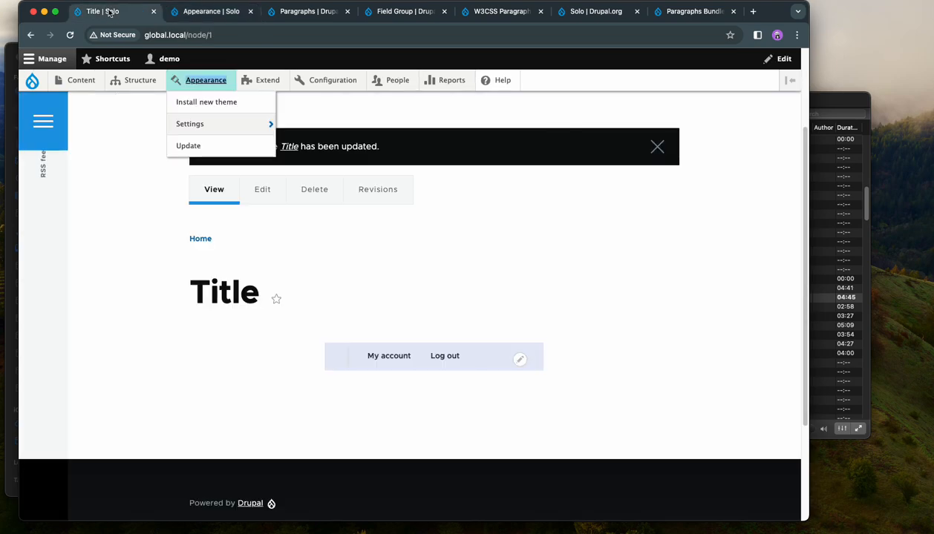
left_click(256, 191)
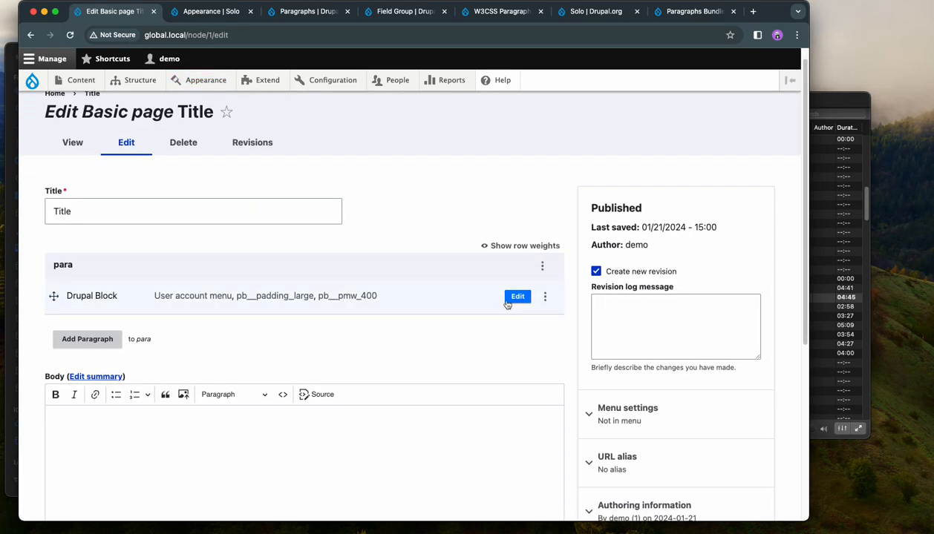
scroll(245, 298, "down", 2)
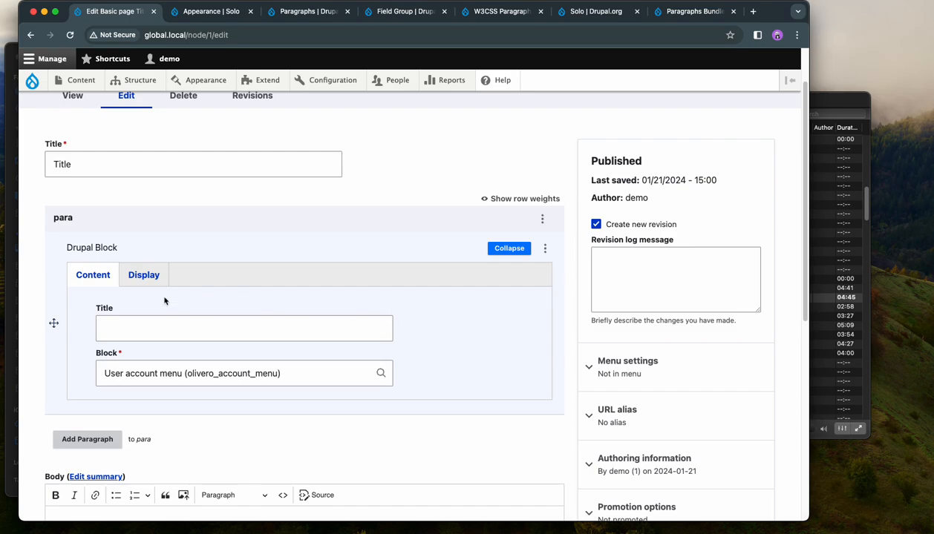
scroll(178, 312, "down", 1)
left_click_drag(287, 335, 101, 332)
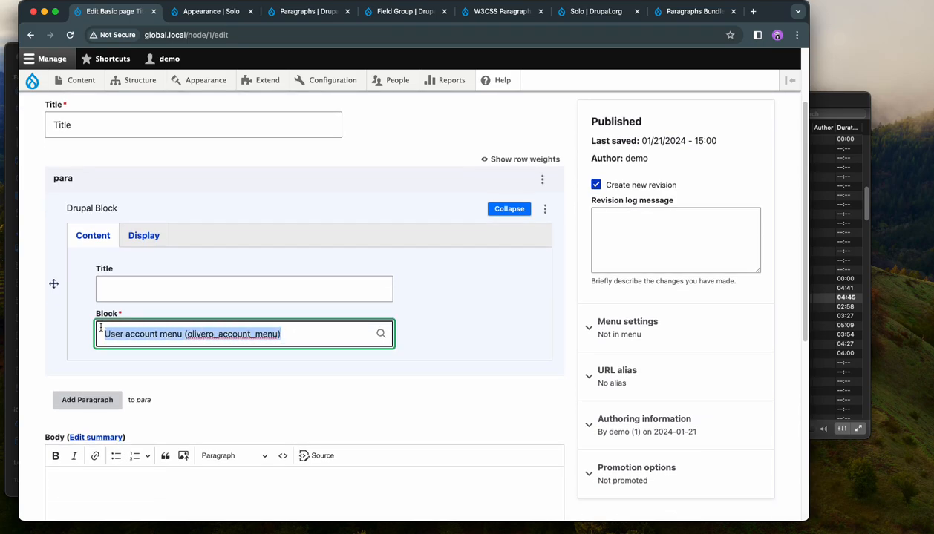
key("BackSpace")
type("us")
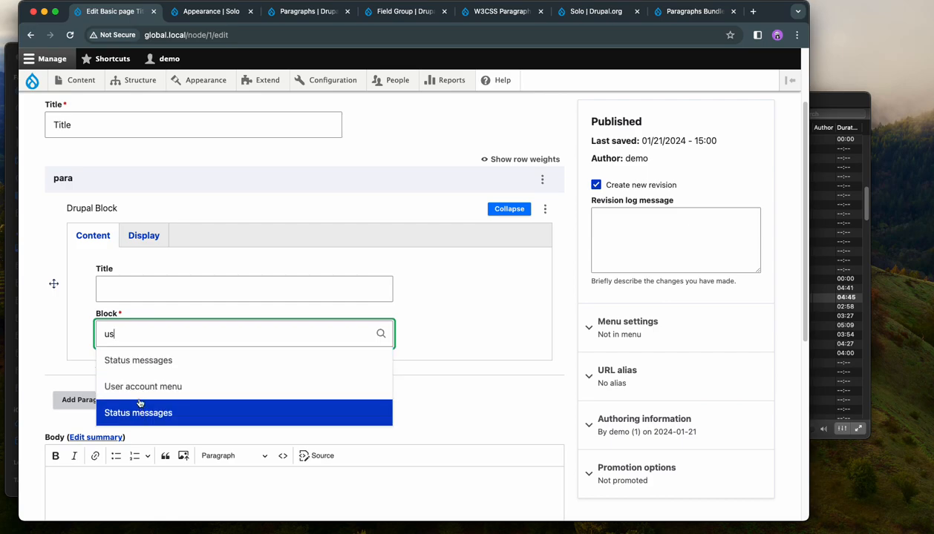
left_click(139, 366)
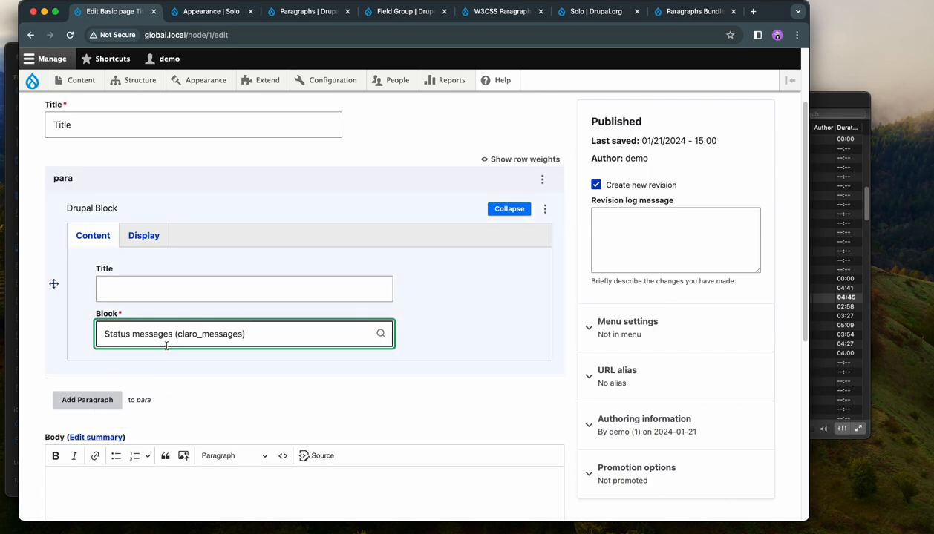
Step: Look up blocks with "sta" and set the paragraph's block to Status messages (olivero_messages)
left_click_drag(257, 334, 103, 335)
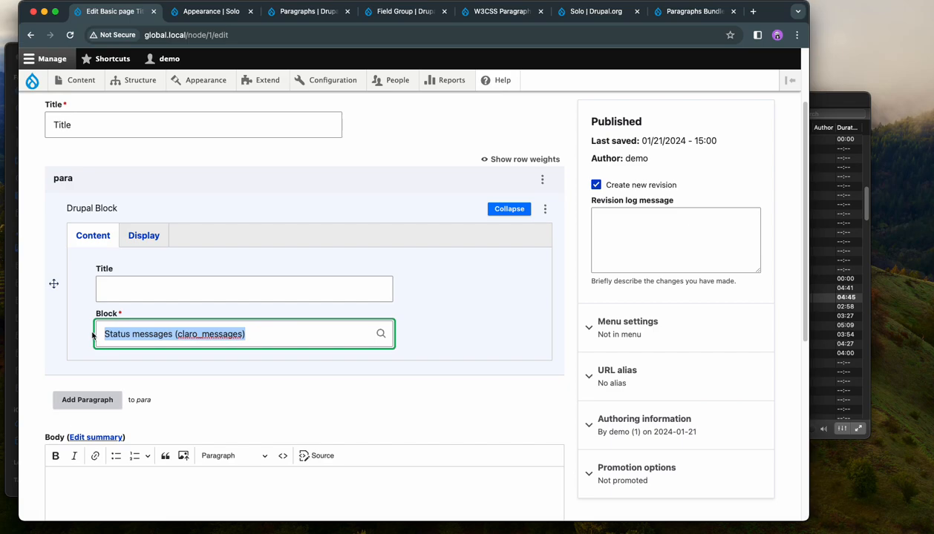
key("BackSpace")
type("s")
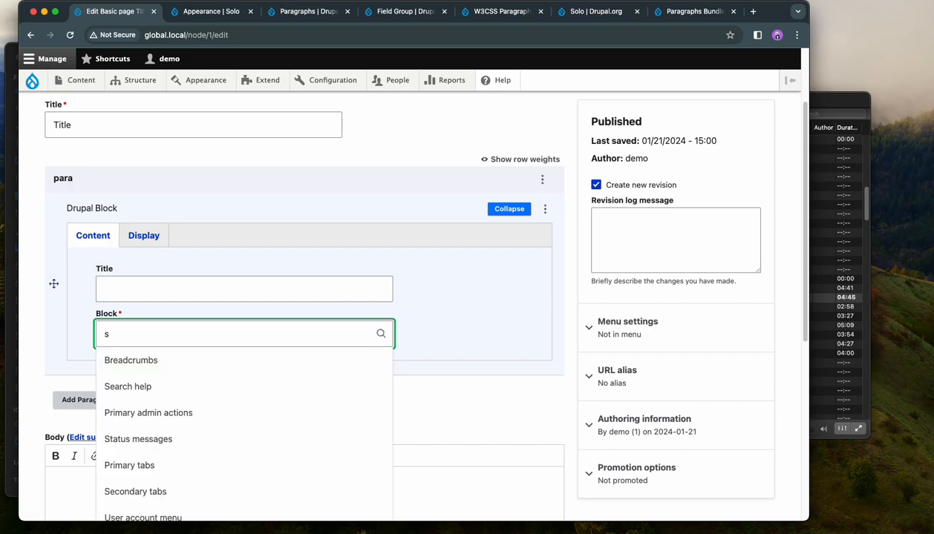
type("ta")
left_click(126, 383)
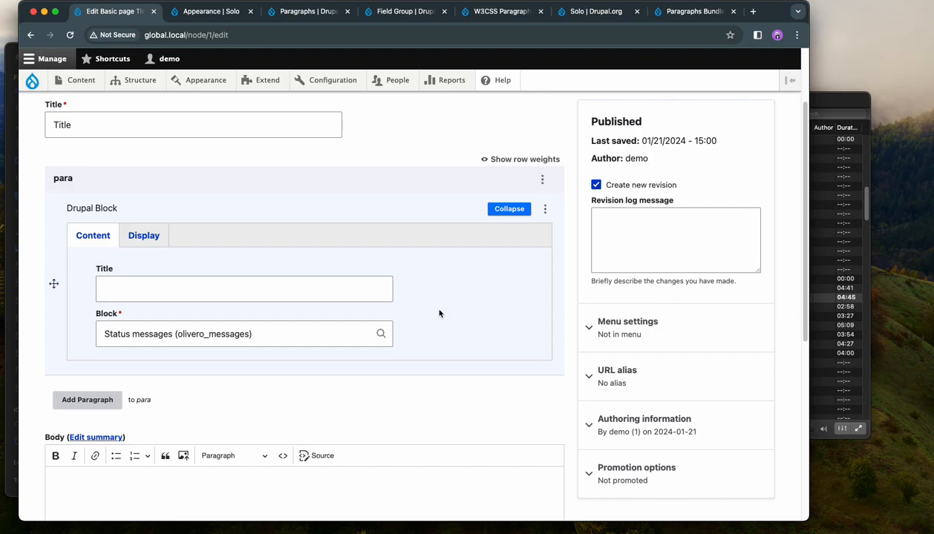
Step: Look up blocks with "us", set the paragraph's block back to User account menu (olivero_account_menu), and save the page
scroll(439, 313, "down", 10)
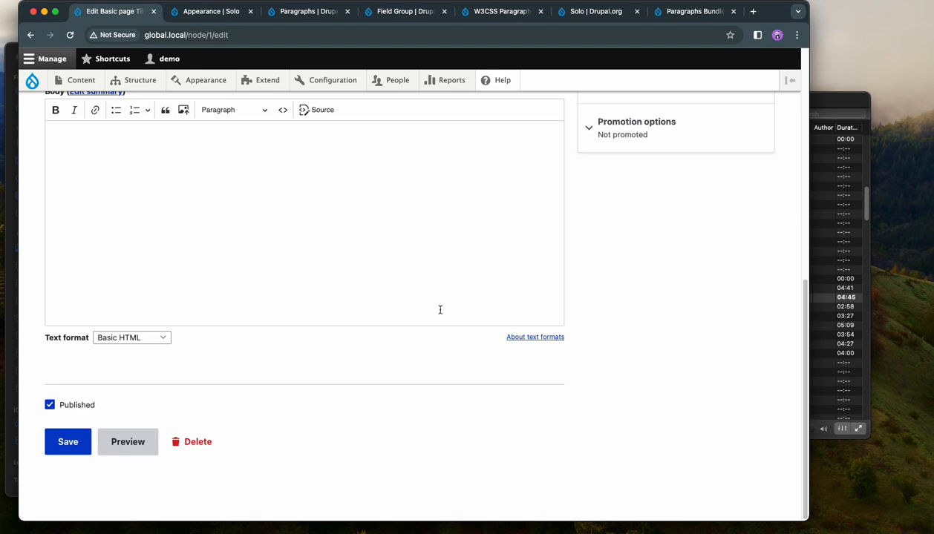
scroll(440, 309, "up", 10)
left_click(286, 364)
left_click_drag(285, 363, 93, 371)
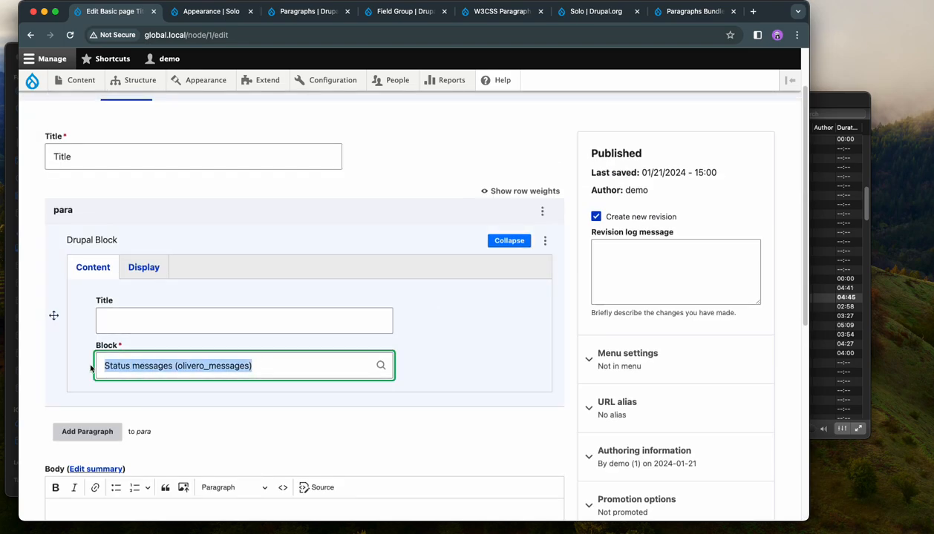
type("u")
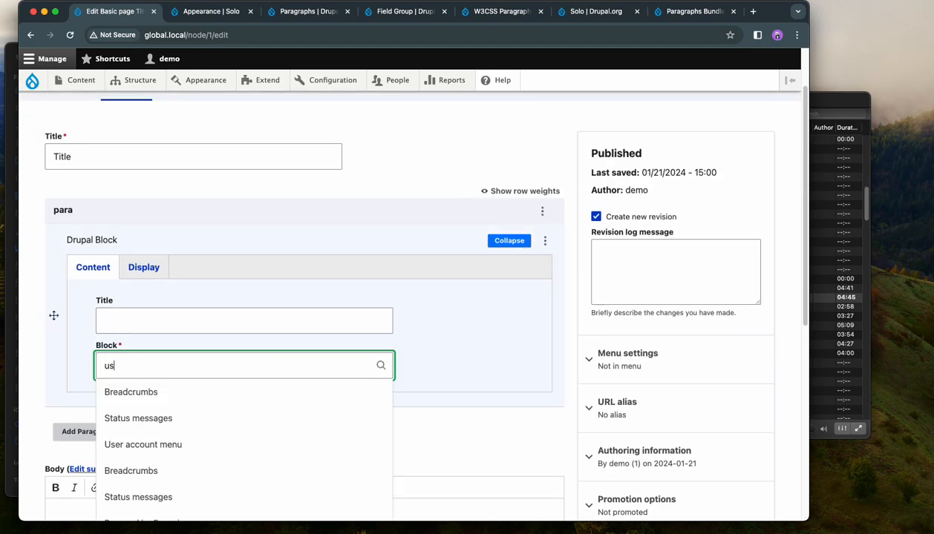
type("s")
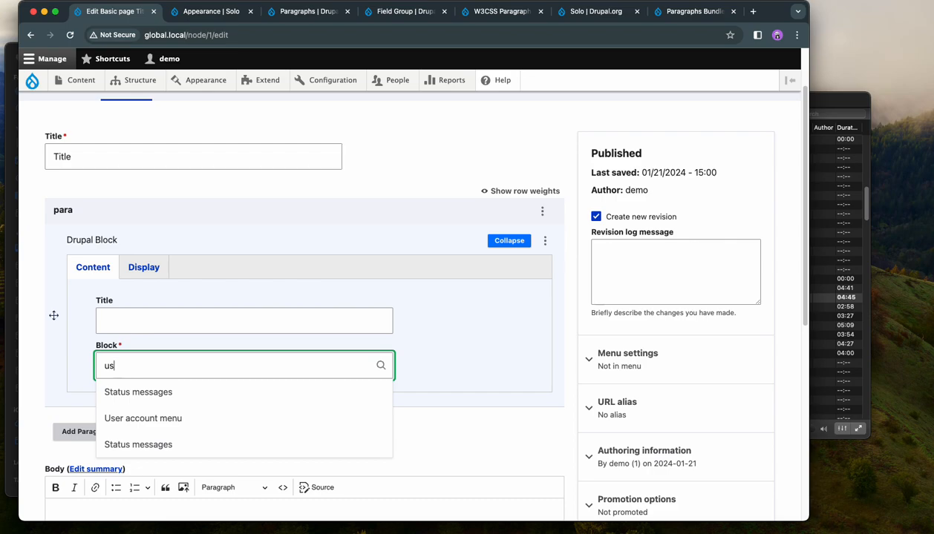
left_click(138, 414)
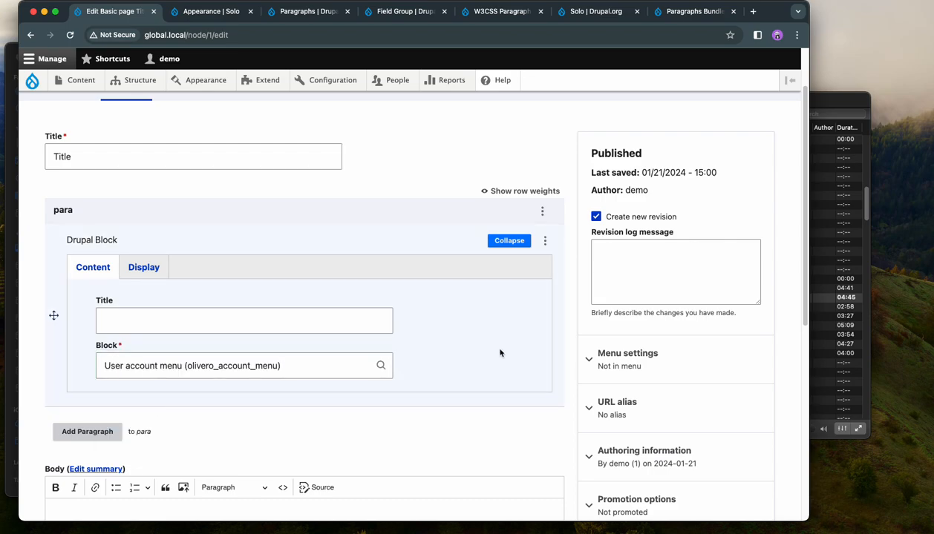
scroll(500, 353, "down", 10)
left_click(68, 441)
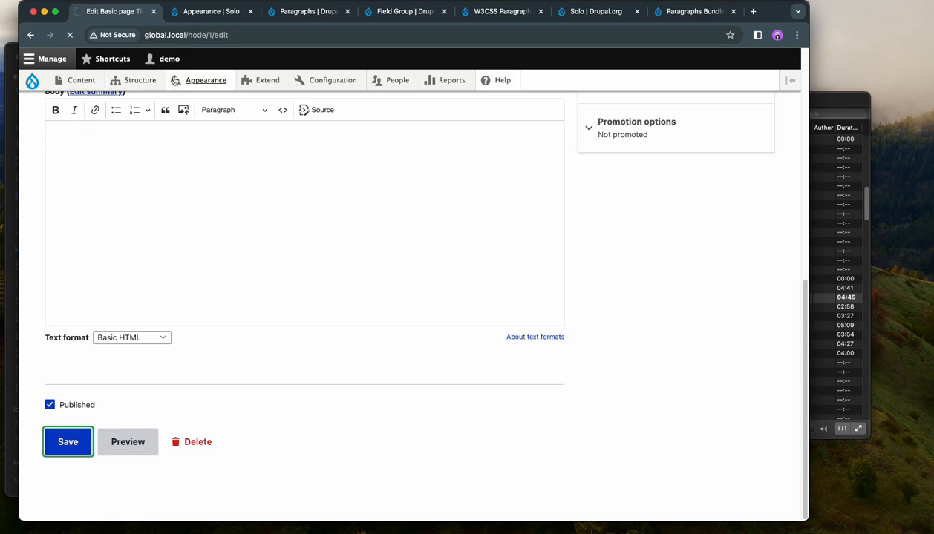
Step: Open the Appearance page in a new tab, then install the Solo theme and set it as the default
right_click(186, 80)
left_click(215, 84)
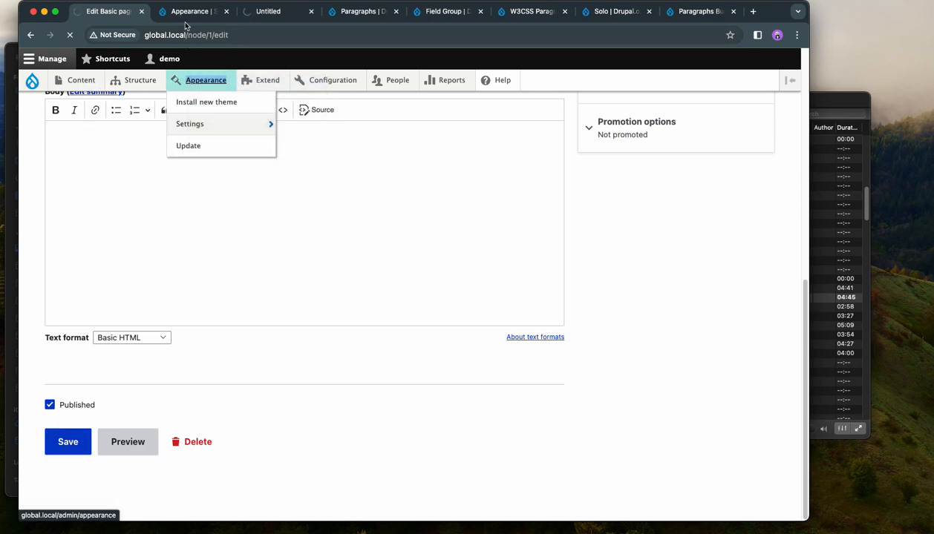
left_click(276, 13)
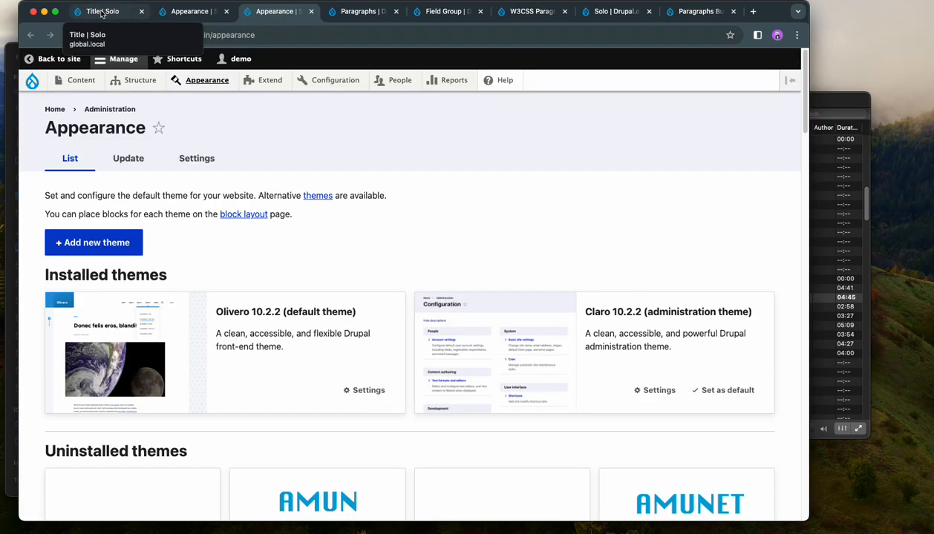
scroll(320, 223, "down", 15)
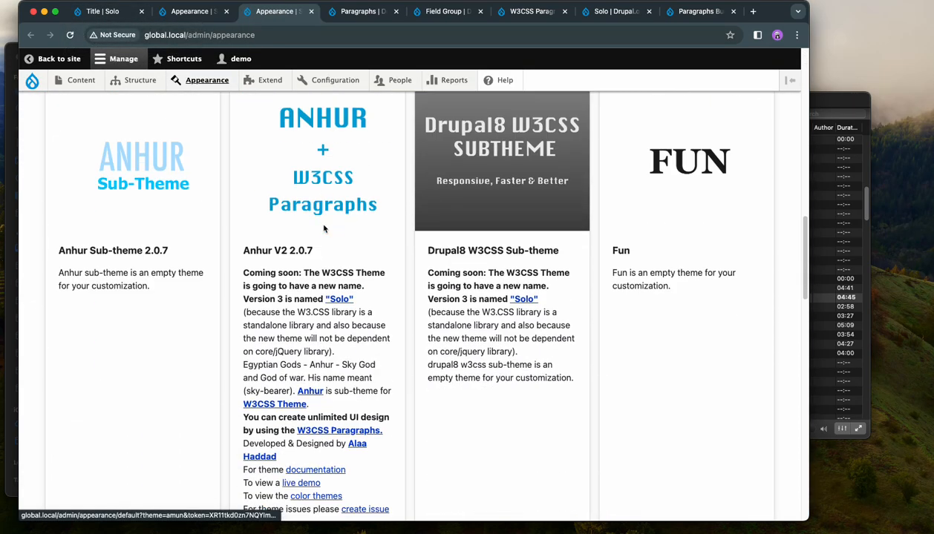
scroll(323, 230, "down", 8)
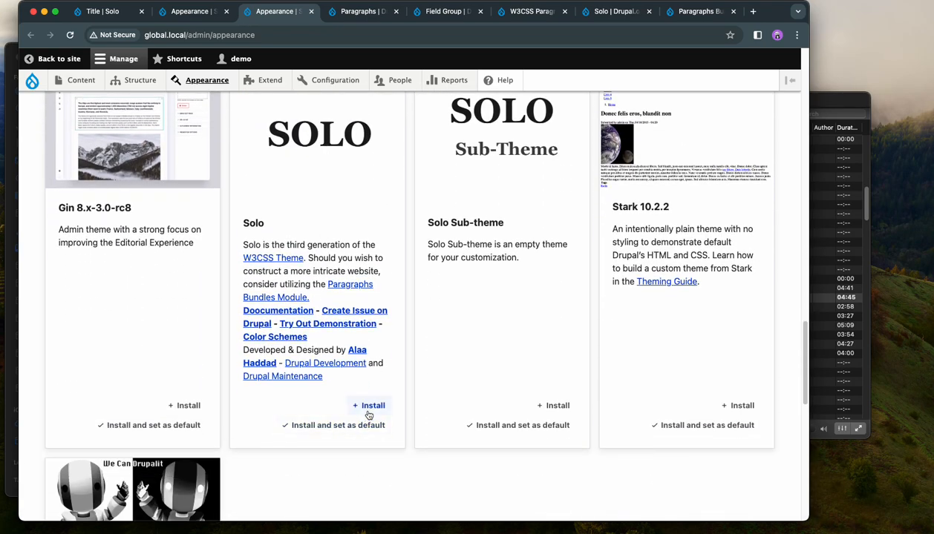
left_click(364, 425)
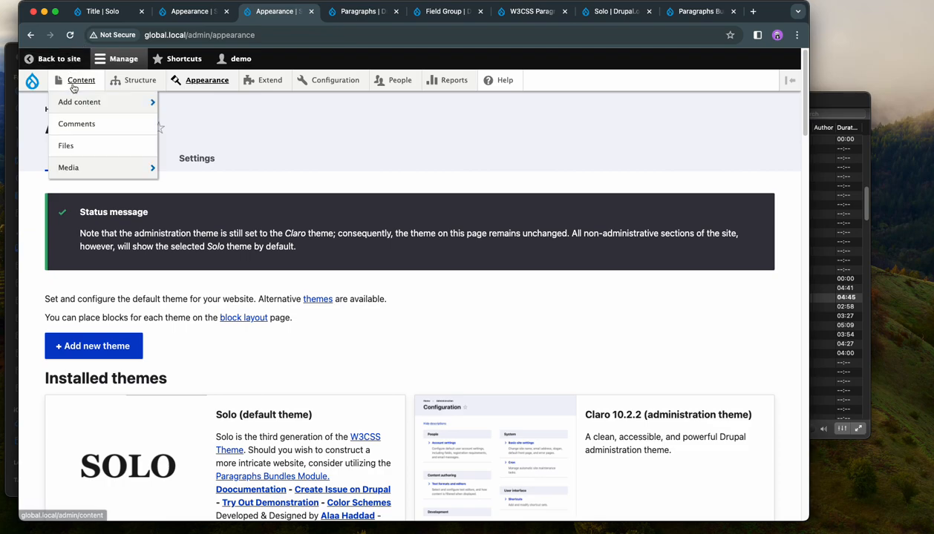
Step: Open the Basic page "Title" for editing from the site's content list and expand its Drupal Block paragraph
left_click(73, 84)
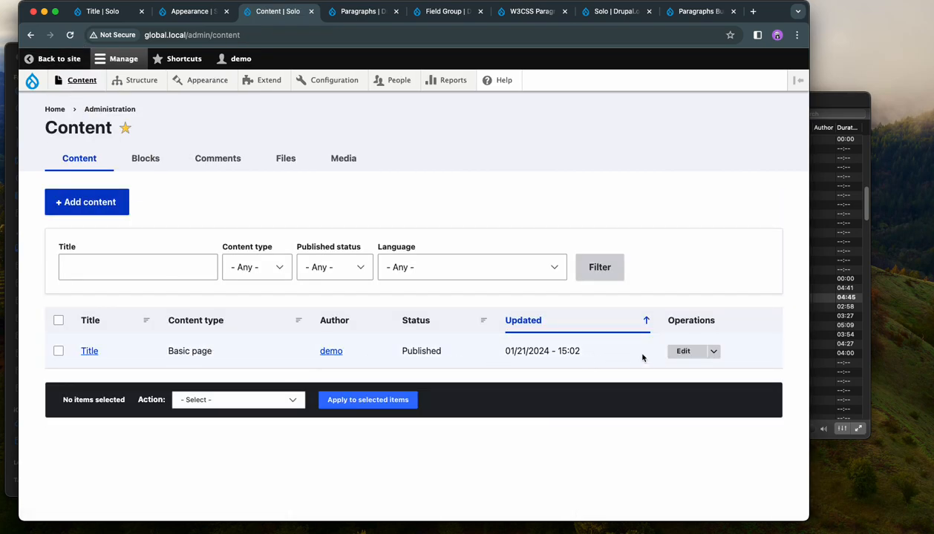
left_click(681, 351)
scroll(687, 348, "down", 3)
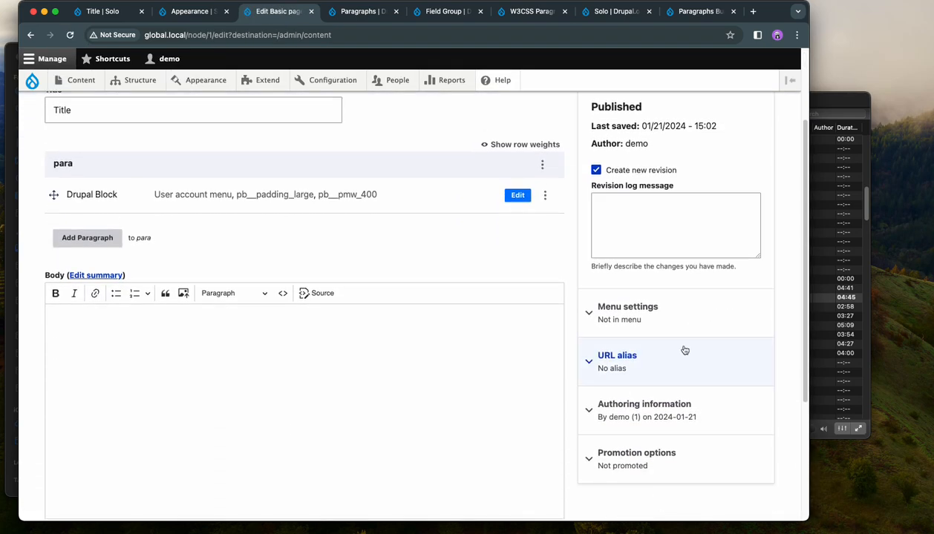
left_click(512, 193)
Step: Look up blocks with "Use" and set the paragraph's block to the Solo theme's User account menu (solo_account_menu)
left_click(298, 317)
left_click_drag(282, 317, 75, 314)
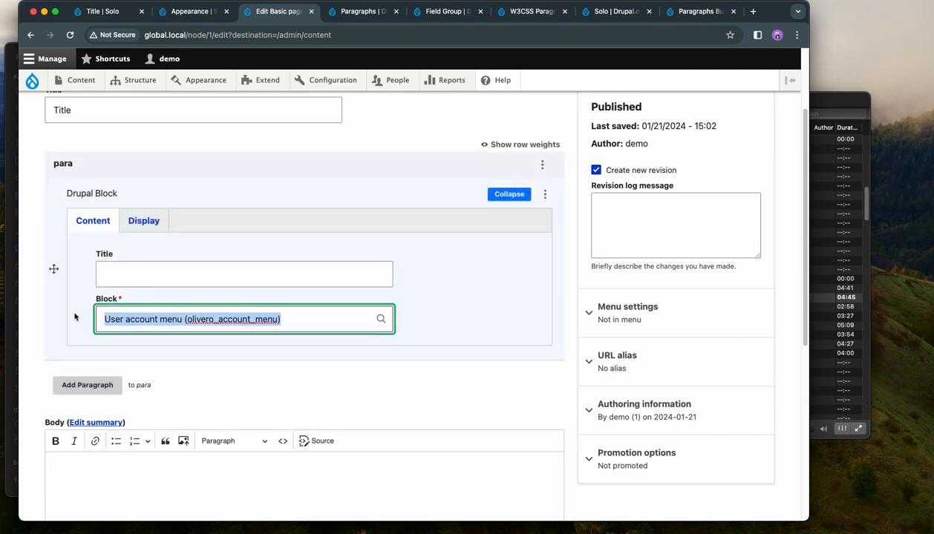
type("U")
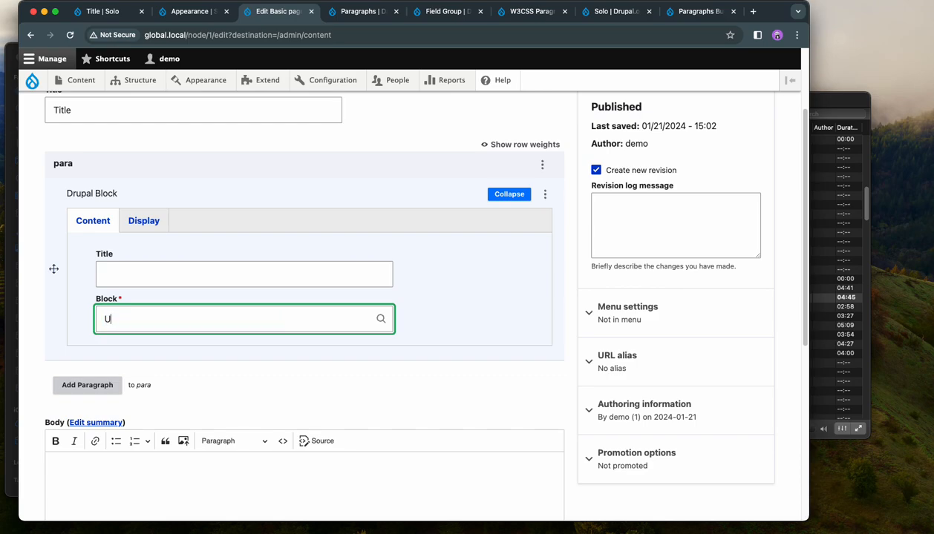
type("se")
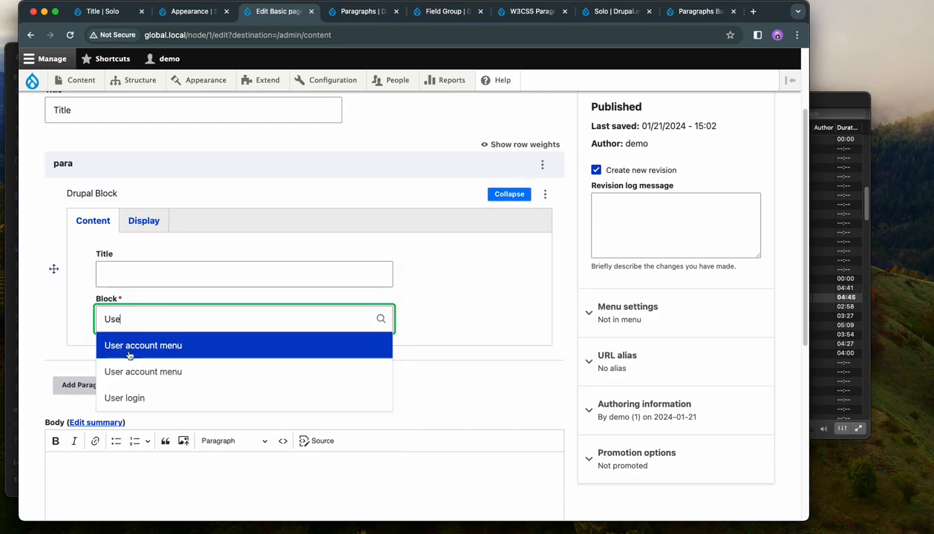
left_click(141, 371)
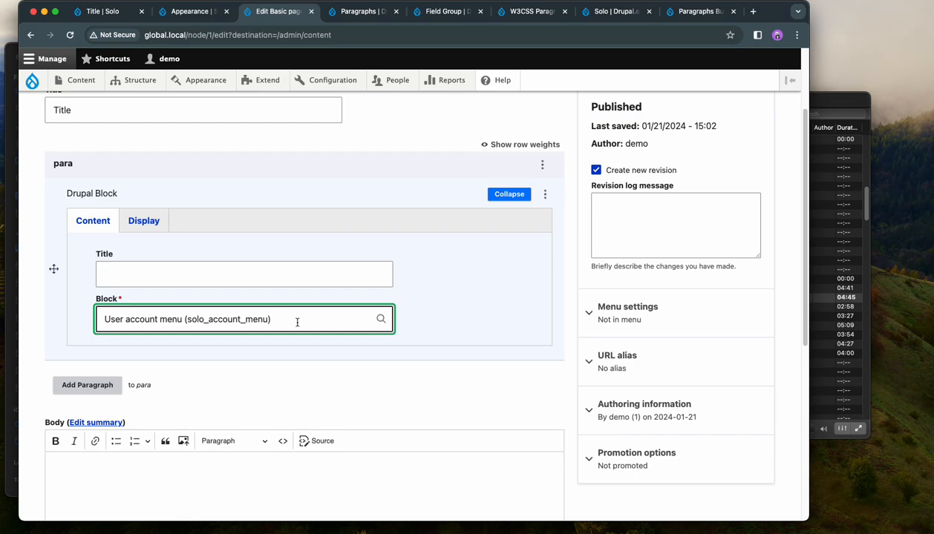
left_click_drag(296, 321, 98, 320)
left_click(449, 317)
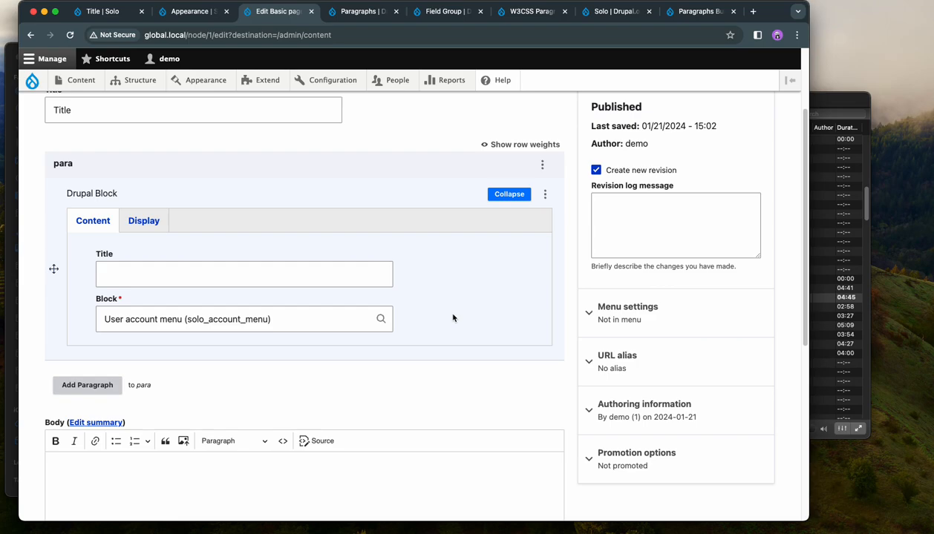
scroll(454, 317, "up", 1)
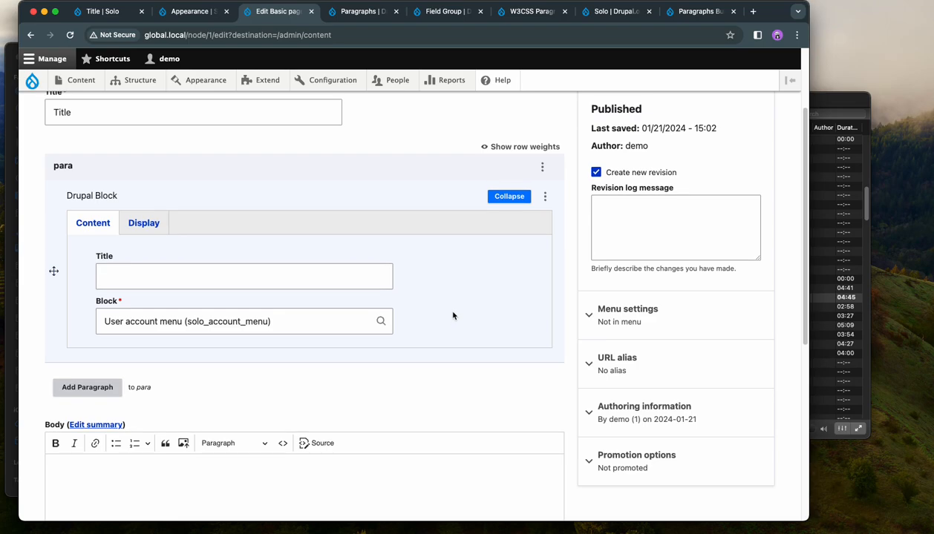
left_click(287, 320)
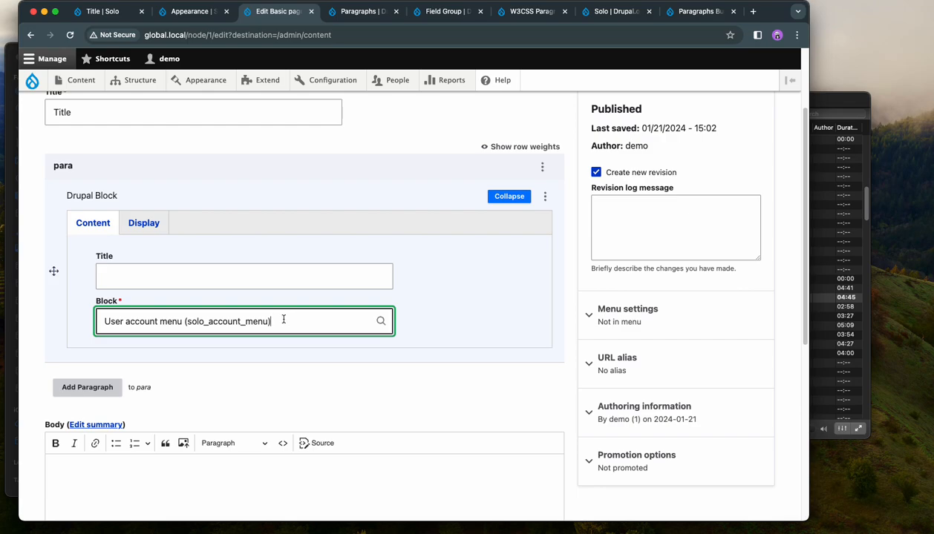
left_click_drag(282, 320, 115, 314)
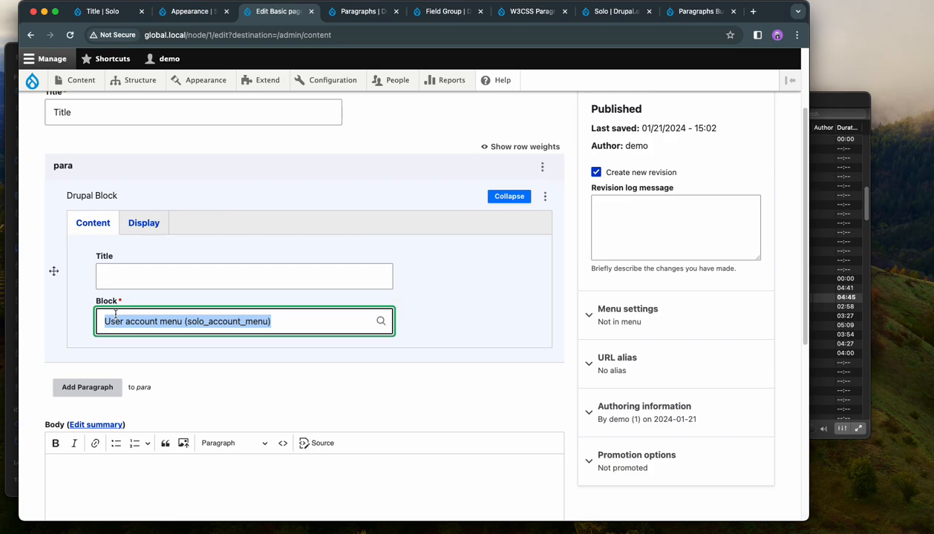
left_click(427, 293)
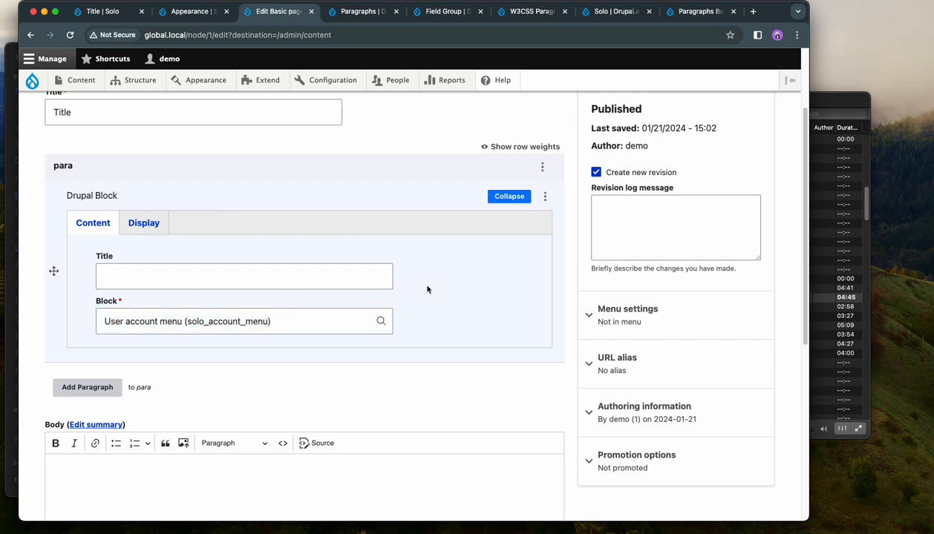
scroll(449, 298, "up", 3)
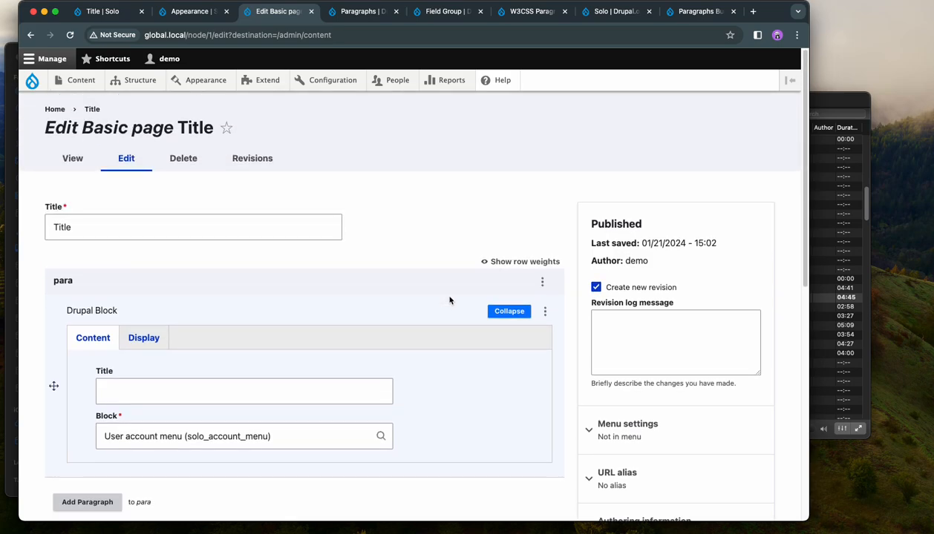